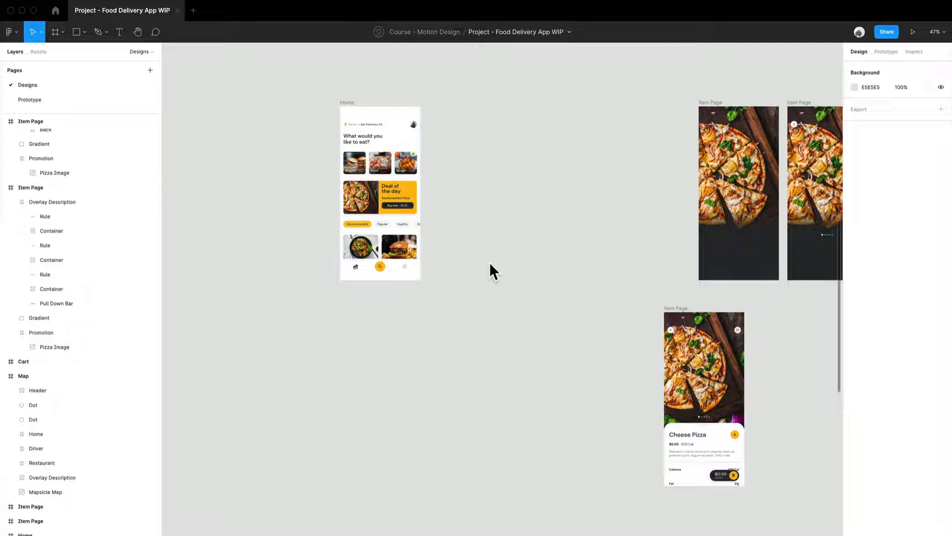
Step: Examine the Home frame's Deal of the day promotion and the pizza Item Page frames it relates to
drag(535, 259, 390, 412)
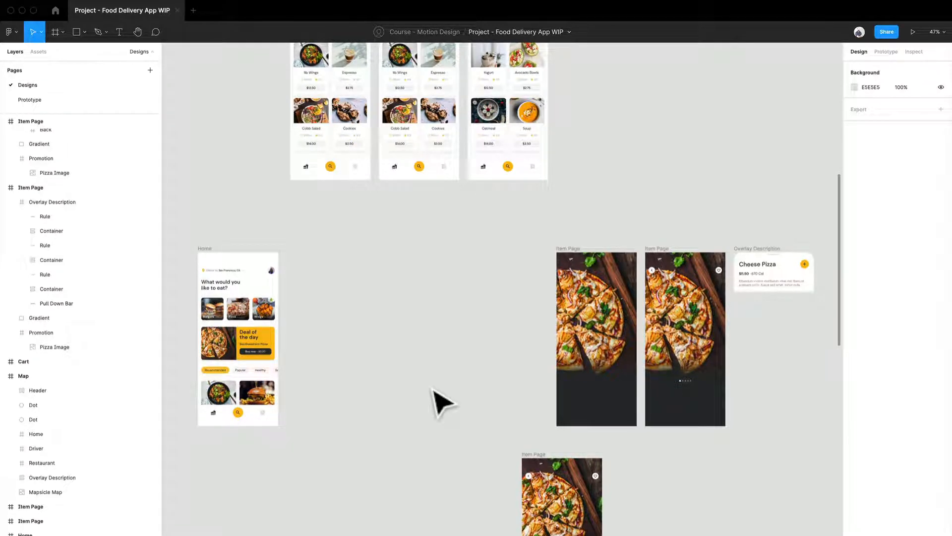
scroll(433, 386, down, 2)
drag(424, 383, 568, 243)
scroll(481, 229, up, 10)
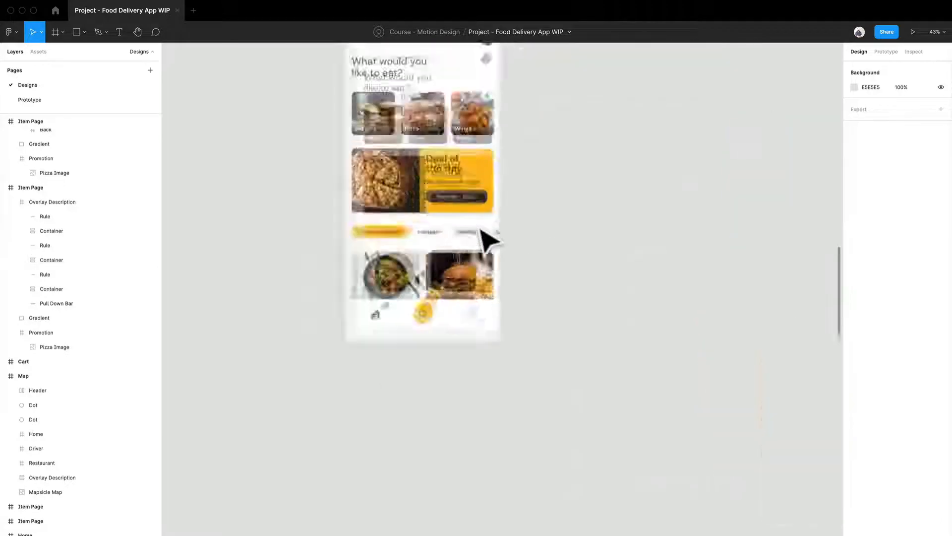
drag(480, 235, 527, 471)
scroll(527, 472, down, 3)
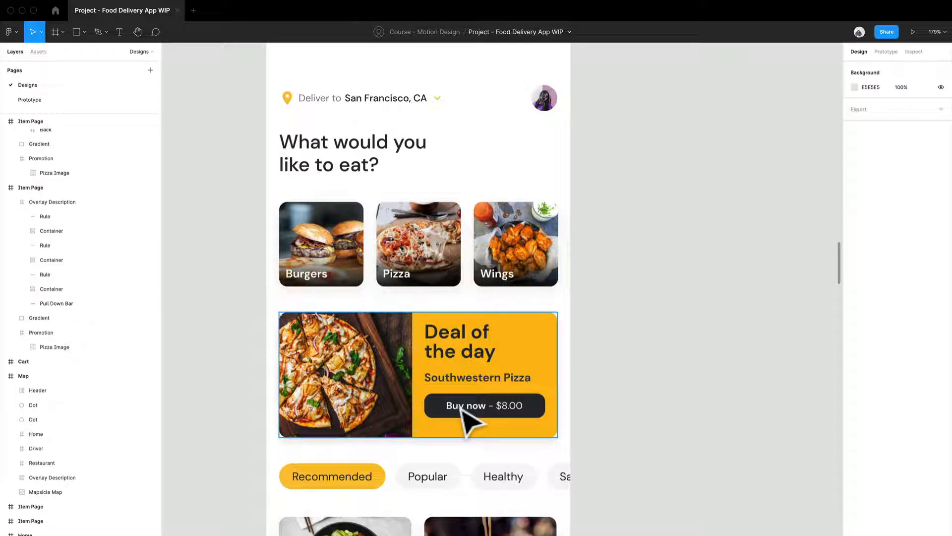
scroll(375, 376, down, 2)
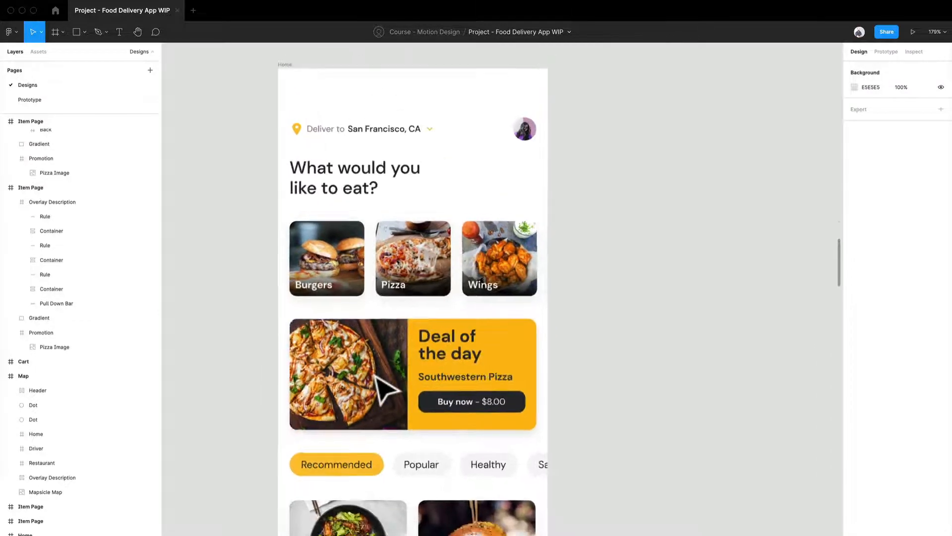
scroll(375, 375, down, 3)
drag(481, 387, 340, 394)
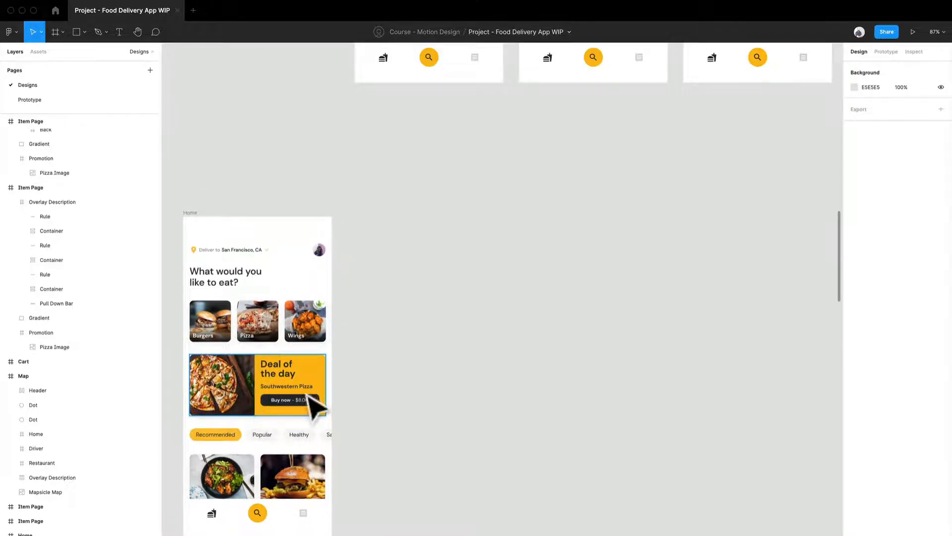
scroll(298, 421, down, 2)
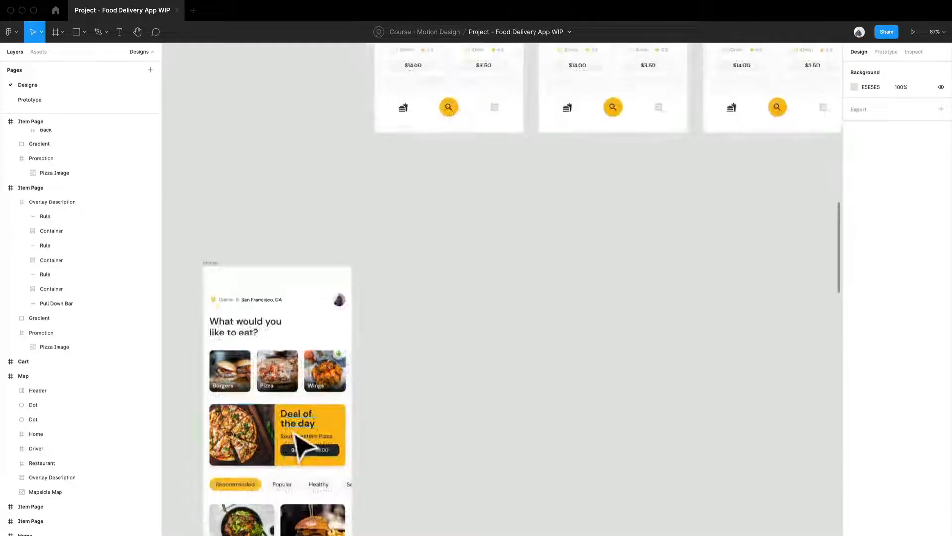
scroll(373, 447, right, 4)
scroll(373, 448, down, 2)
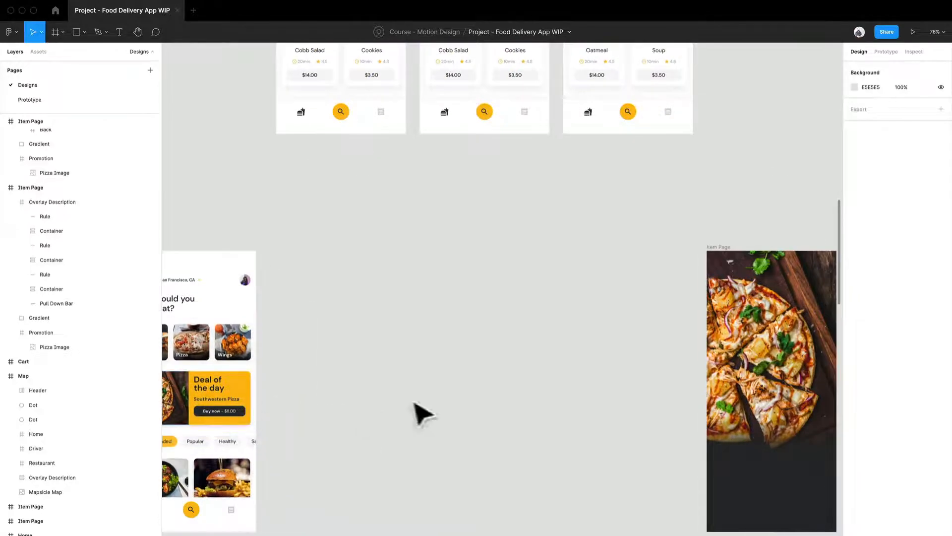
drag(556, 427, 423, 425)
drag(368, 443, 571, 394)
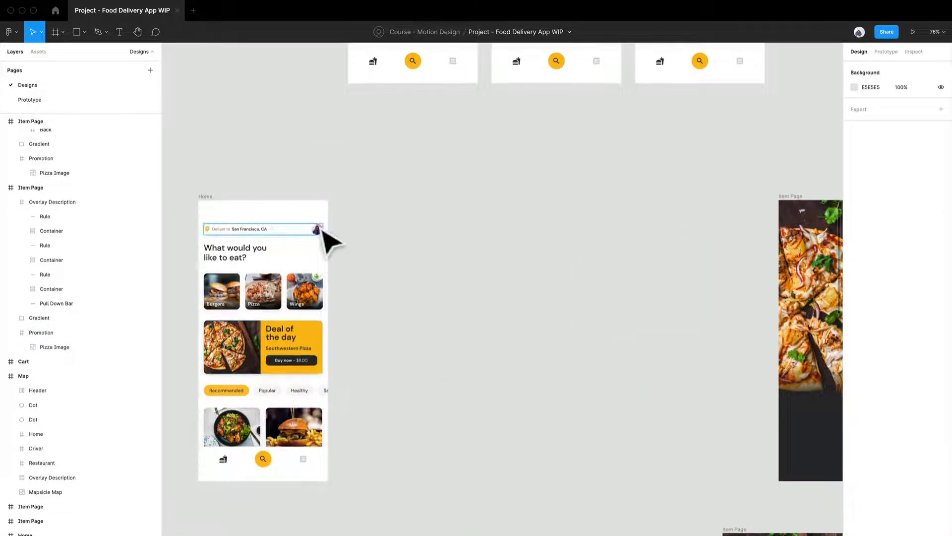
drag(224, 215, 388, 168)
scroll(513, 279, right, 3)
scroll(337, 298, up, 3)
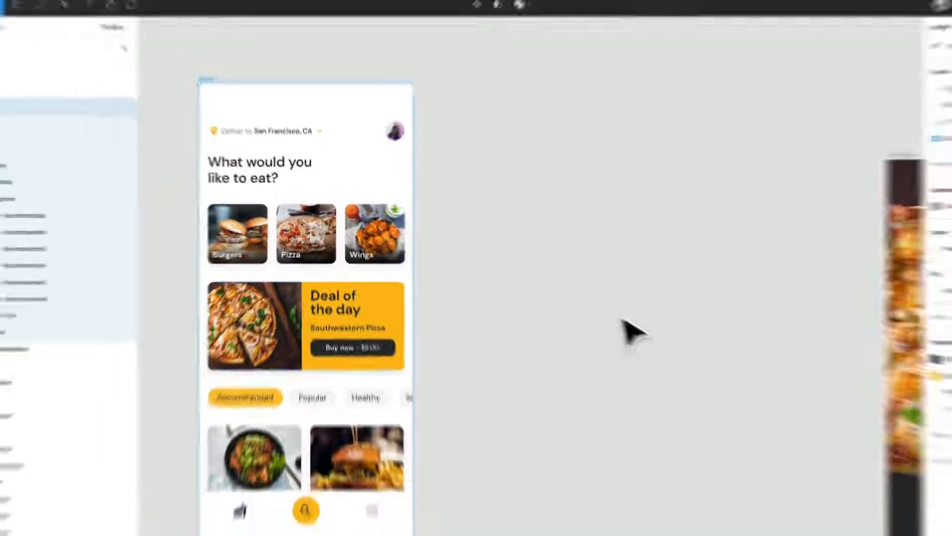
drag(622, 323, 418, 333)
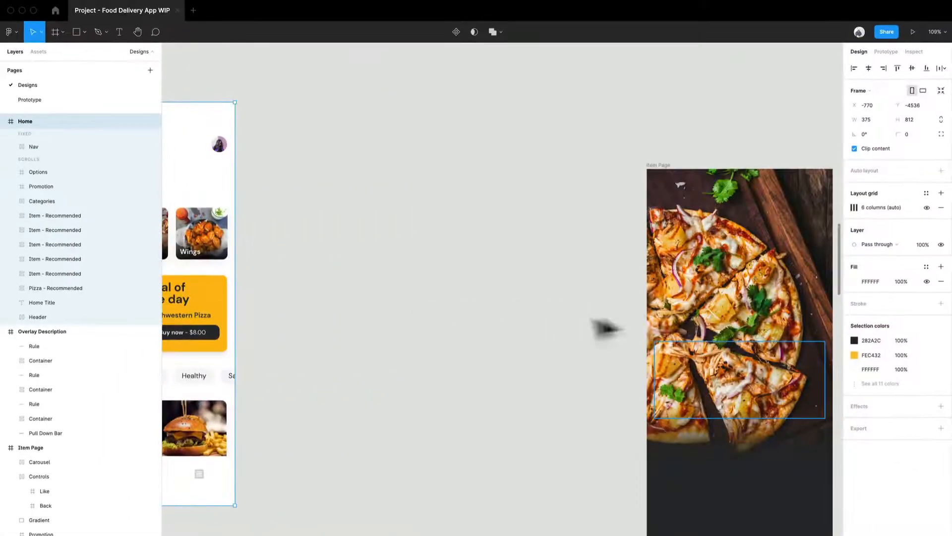
drag(526, 342, 716, 320)
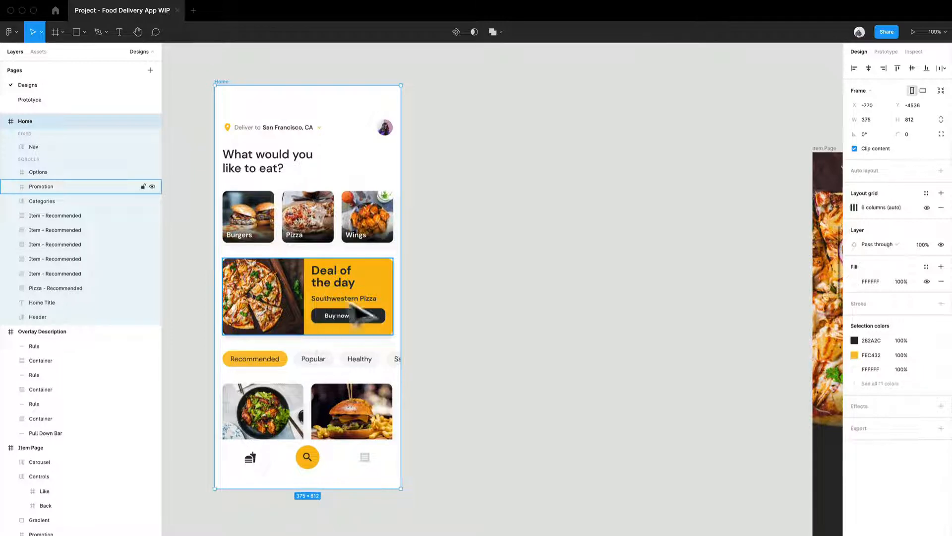
Step: Duplicate the Home frame, placing the copy beside the original at X -1486
click(496, 272)
scroll(311, 310, up, 4)
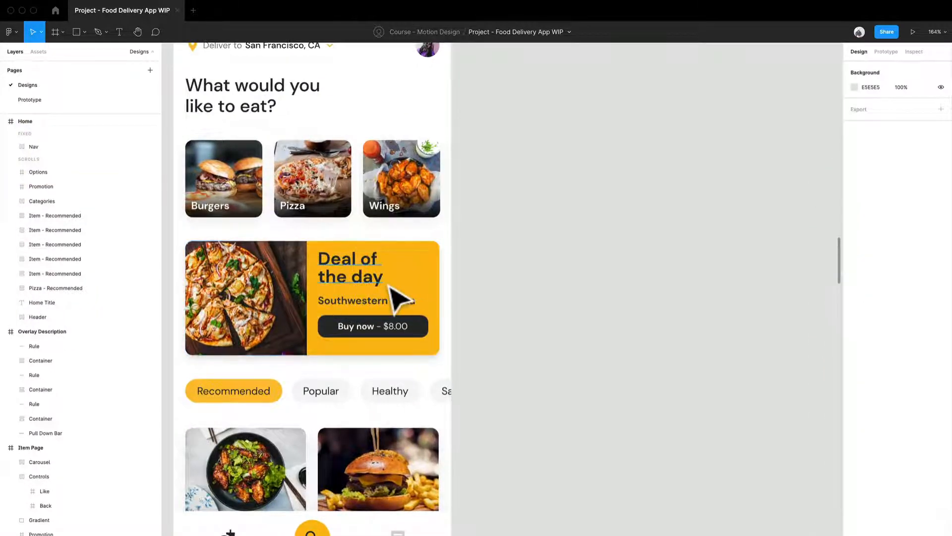
scroll(387, 288, down, 4)
scroll(400, 300, down, 2)
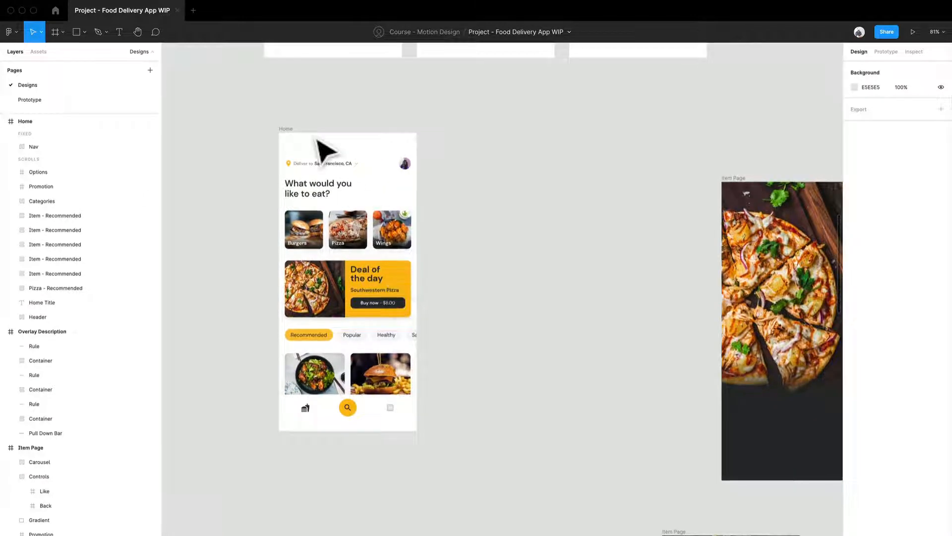
drag(305, 139, 174, 150)
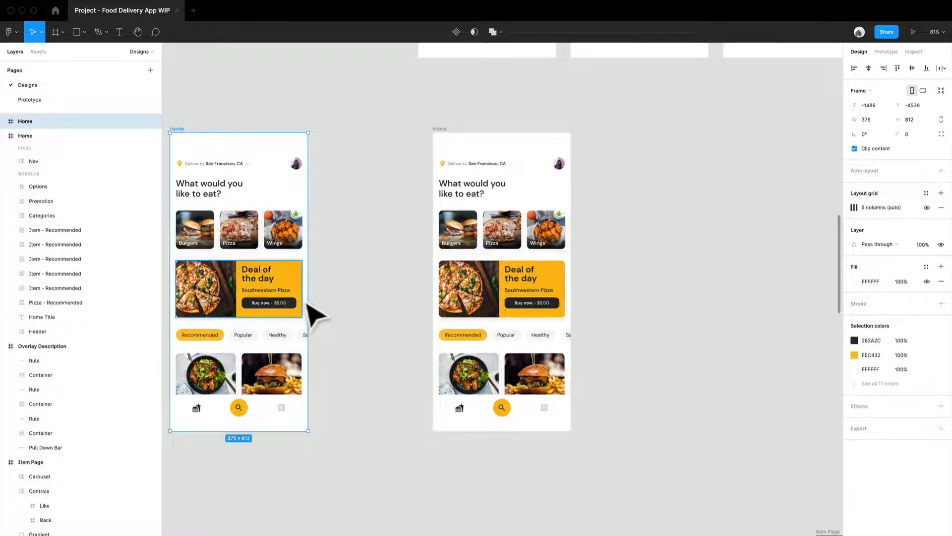
Step: Move the Promo Copy block in the original Home frame's Promotion card down to Y 18 and remove its auto layout
click(298, 304)
scroll(453, 278, up, 5)
scroll(251, 272, right, 5)
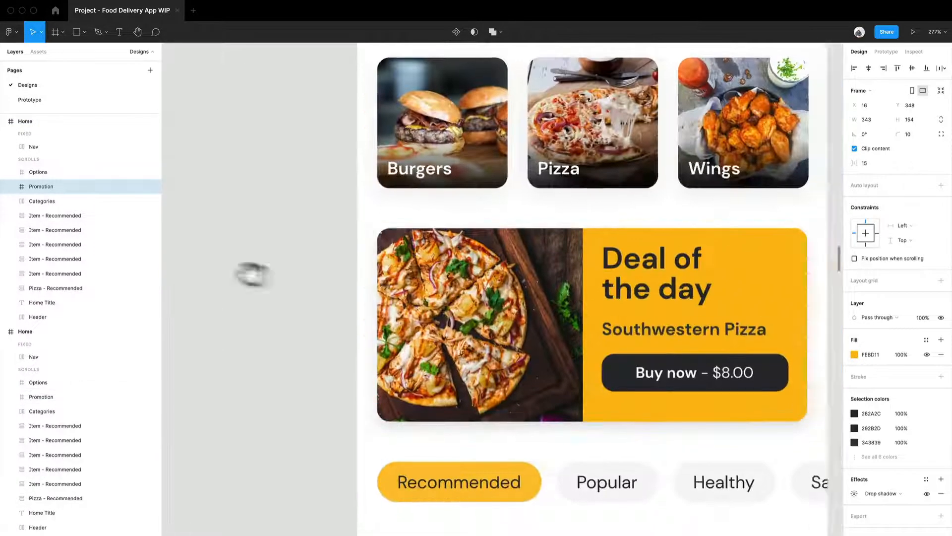
scroll(410, 251, down, 2)
scroll(425, 277, left, 4)
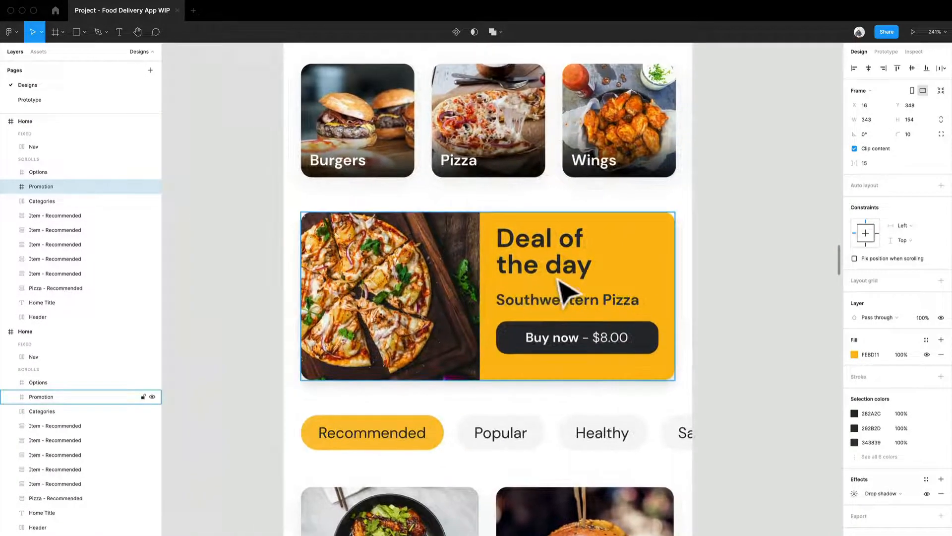
double_click(559, 279)
double_click(558, 279)
scroll(649, 270, right, 3)
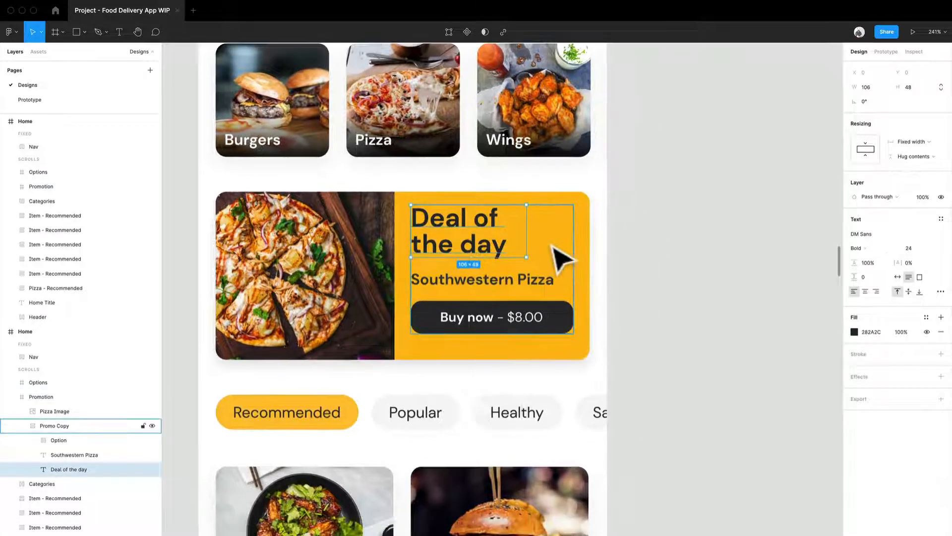
key(Escape)
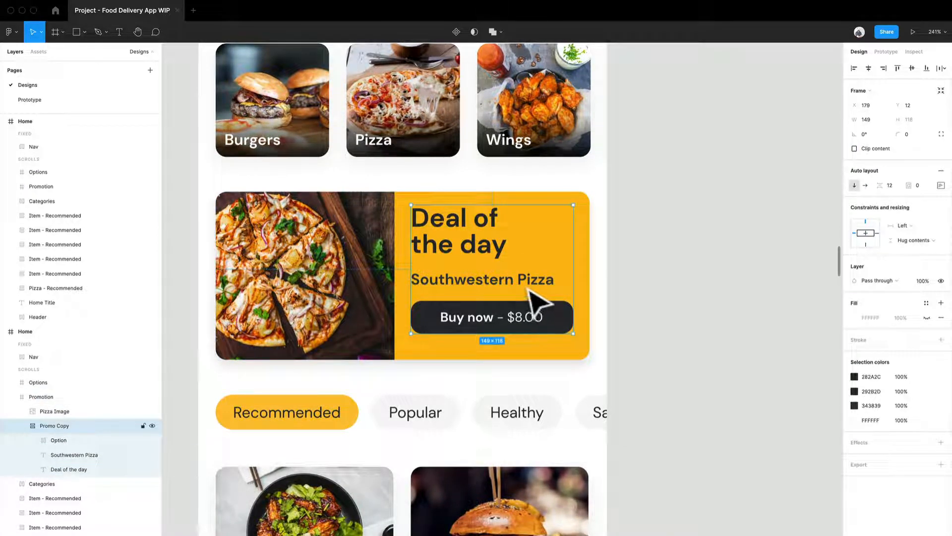
drag(531, 294, 531, 301)
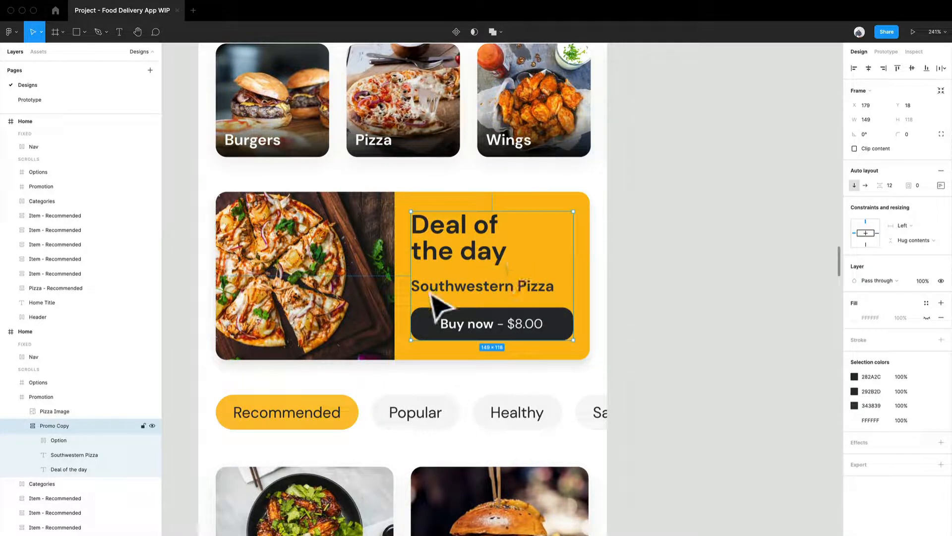
click(940, 172)
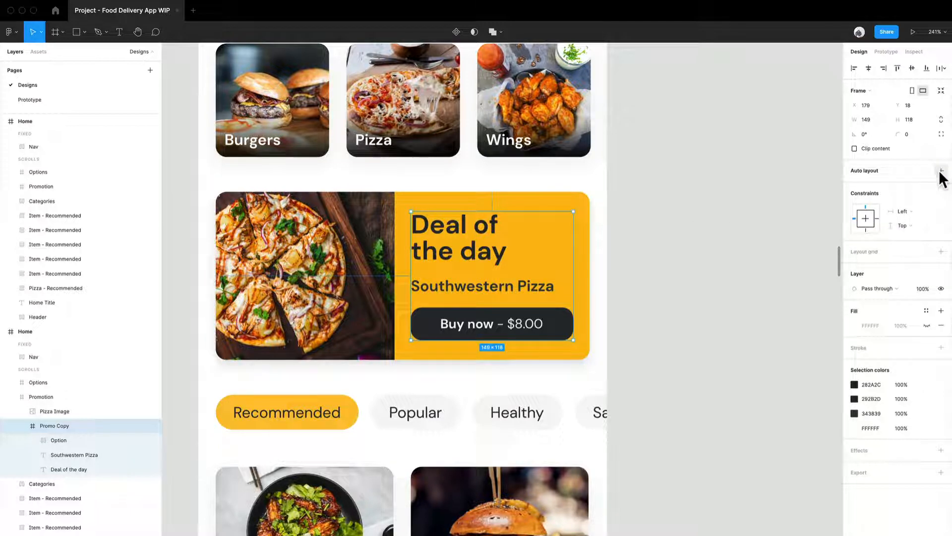
Step: Convert the "Deal of the day" and "Southwestern Pizza" texts of the promotion into outlines
click(469, 253)
shift+click(503, 296)
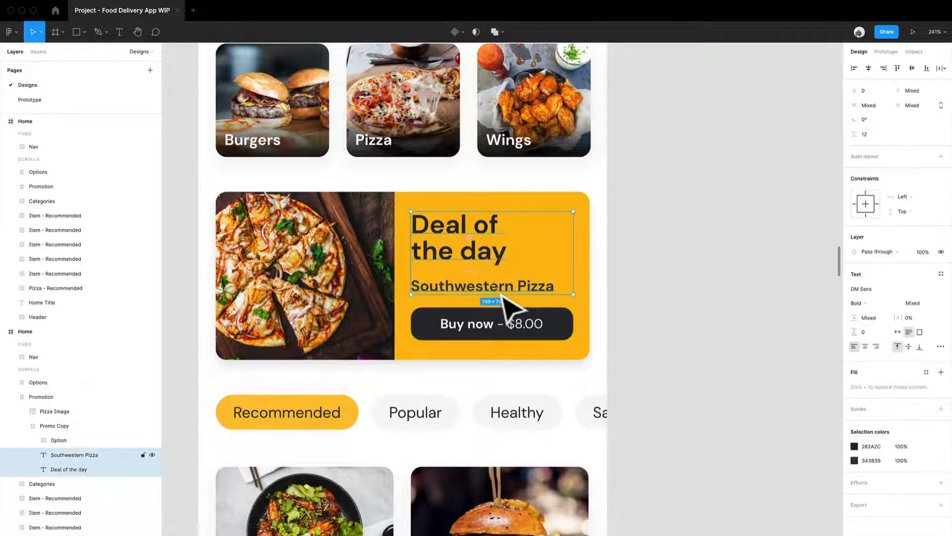
right_click(495, 288)
key(Escape)
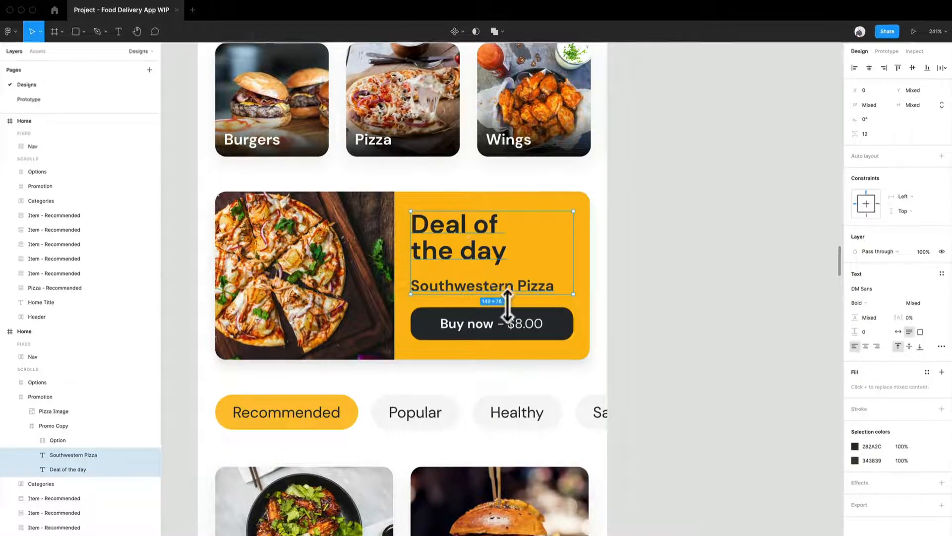
right_click(514, 281)
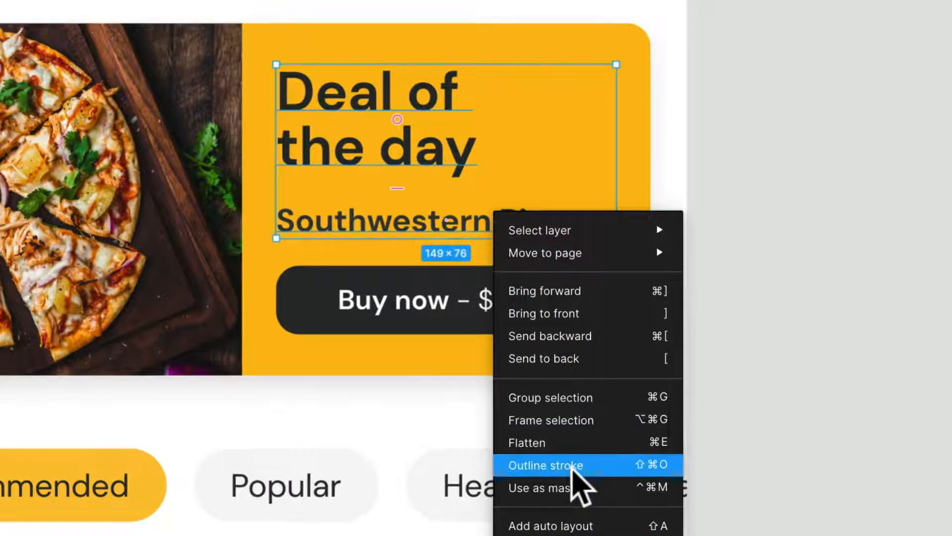
click(574, 467)
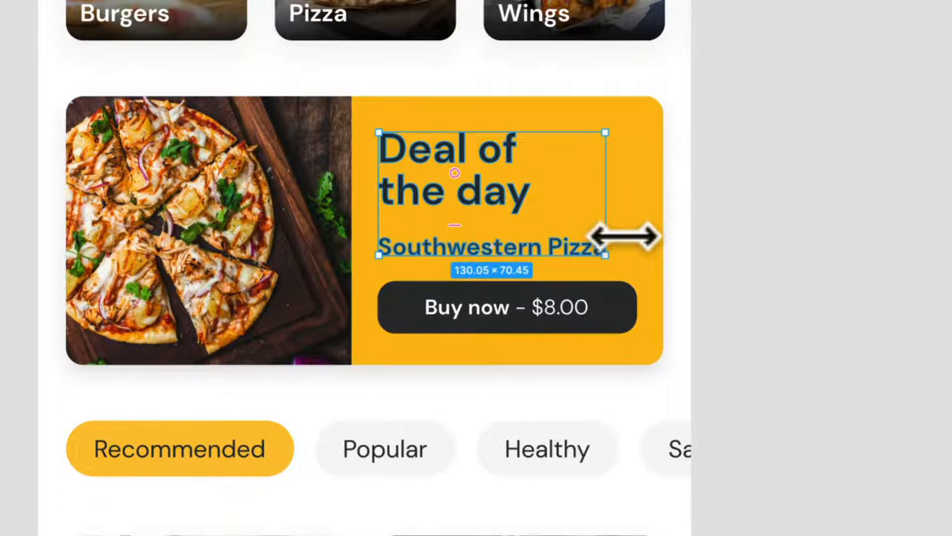
Step: Remove auto layout from the promotion's Buy now button and convert its "Buy now - $8.00" text into outlines
click(573, 320)
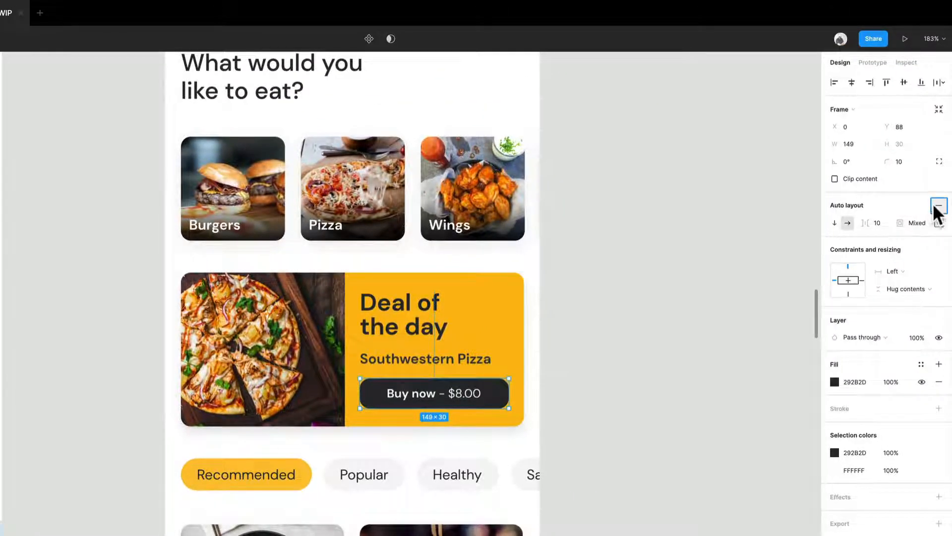
click(939, 206)
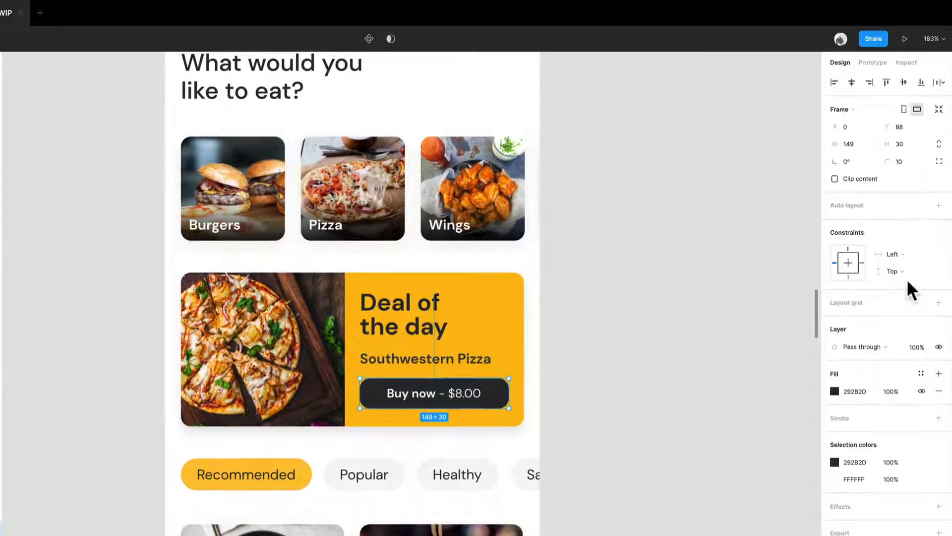
double_click(442, 410)
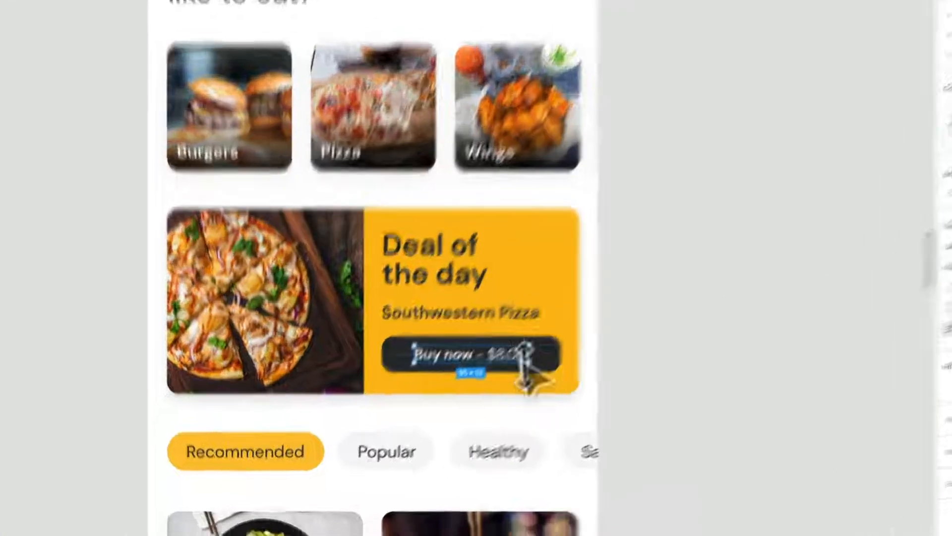
right_click(467, 396)
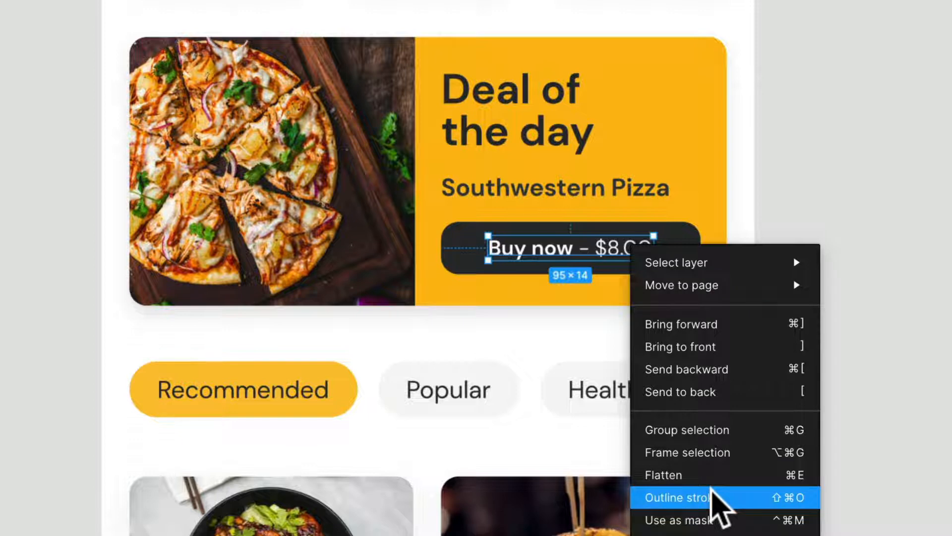
click(712, 496)
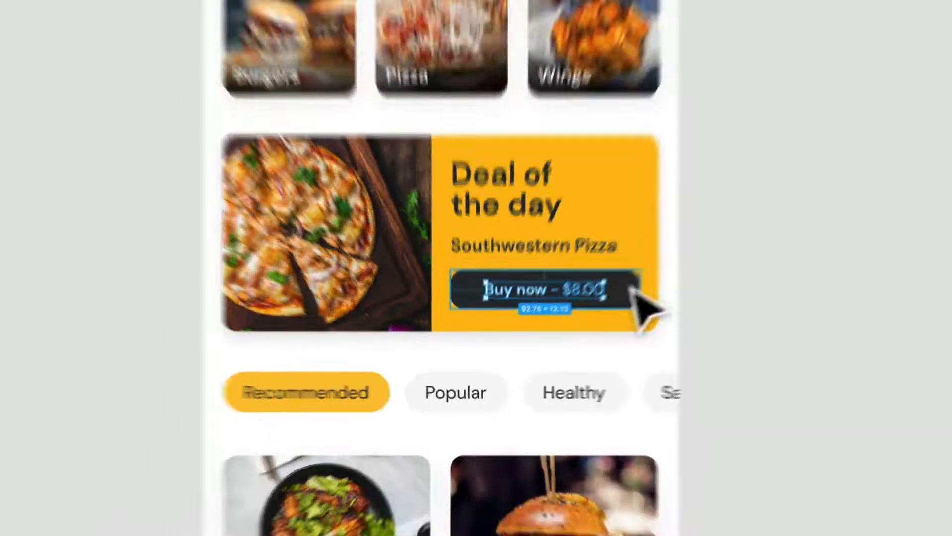
Step: Set both the horizontal and vertical constraints of the Buy now button frame to Scale
click(630, 286)
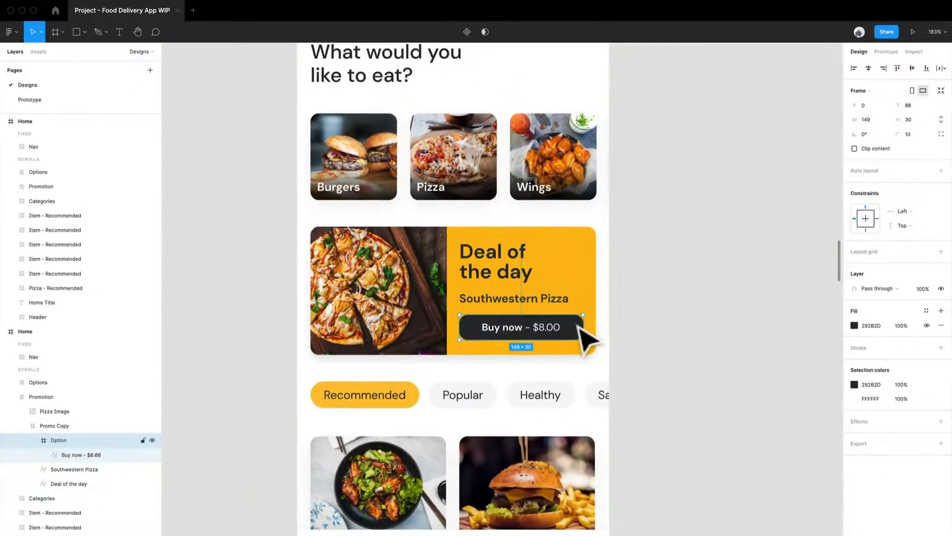
click(901, 211)
click(901, 254)
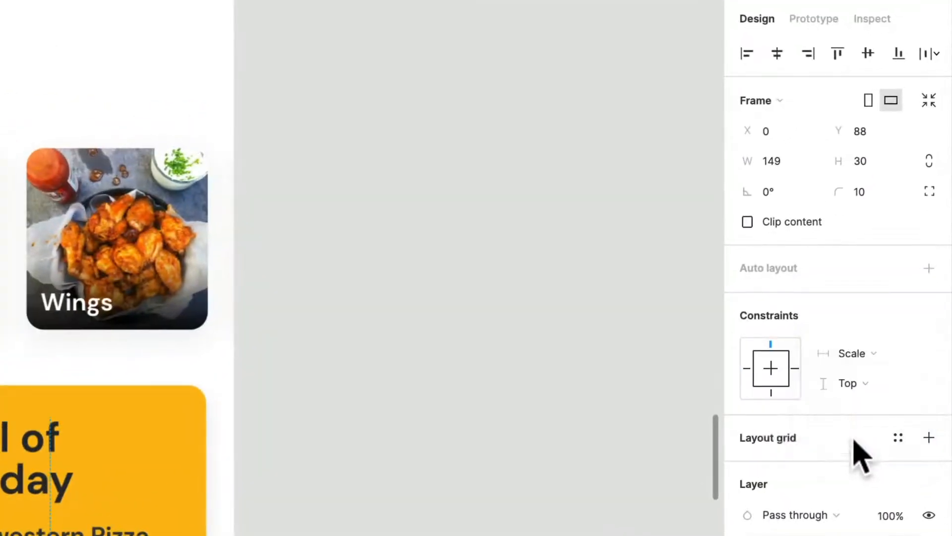
click(863, 404)
click(856, 476)
click(600, 344)
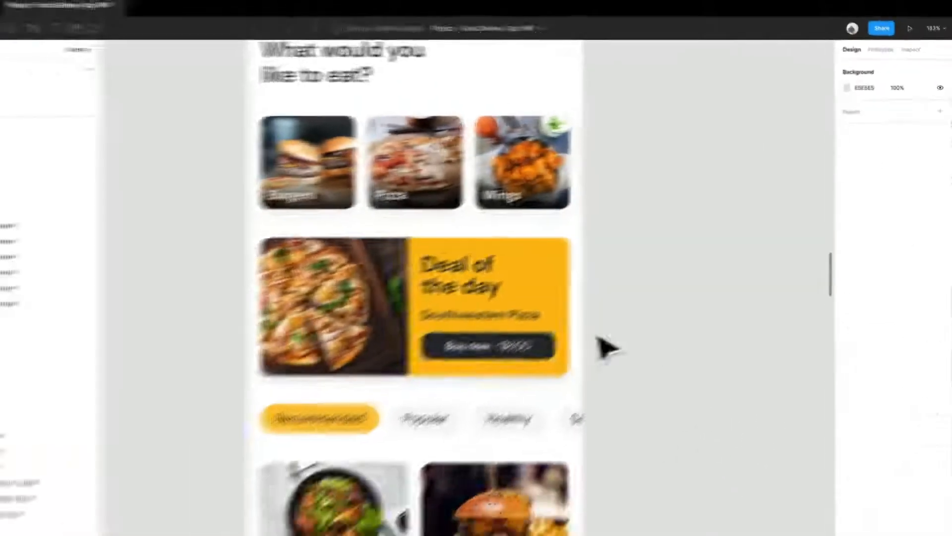
Step: Set both the horizontal and vertical constraints of the Promo Copy frame to Scale
double_click(511, 302)
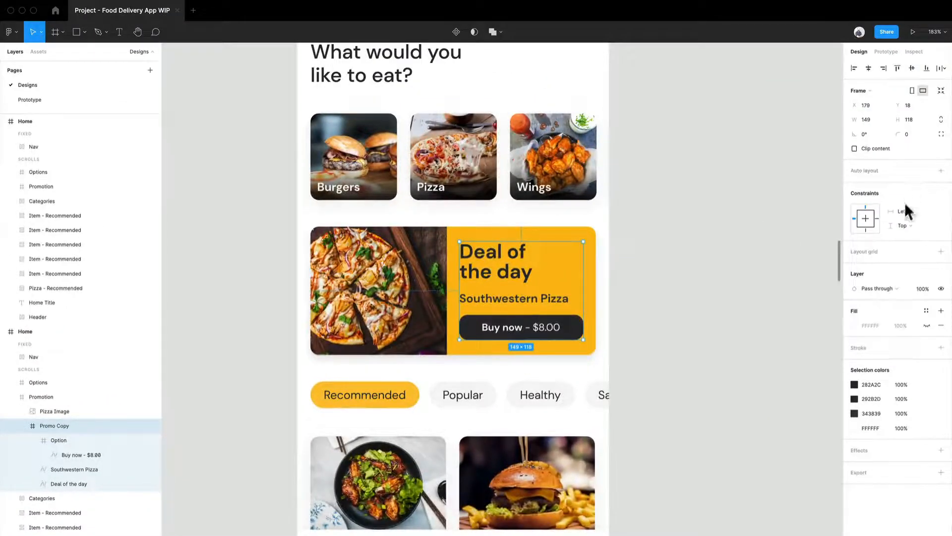
click(904, 211)
click(909, 254)
click(909, 225)
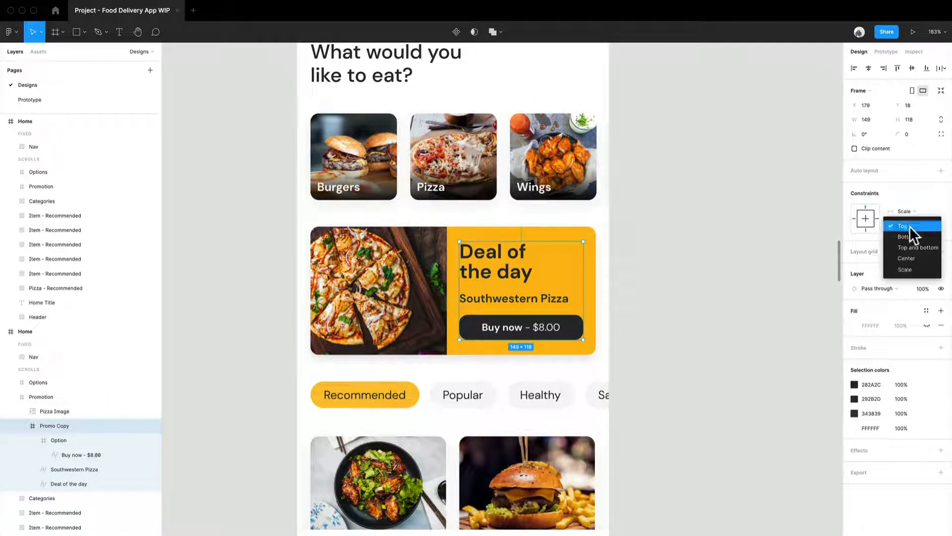
click(911, 266)
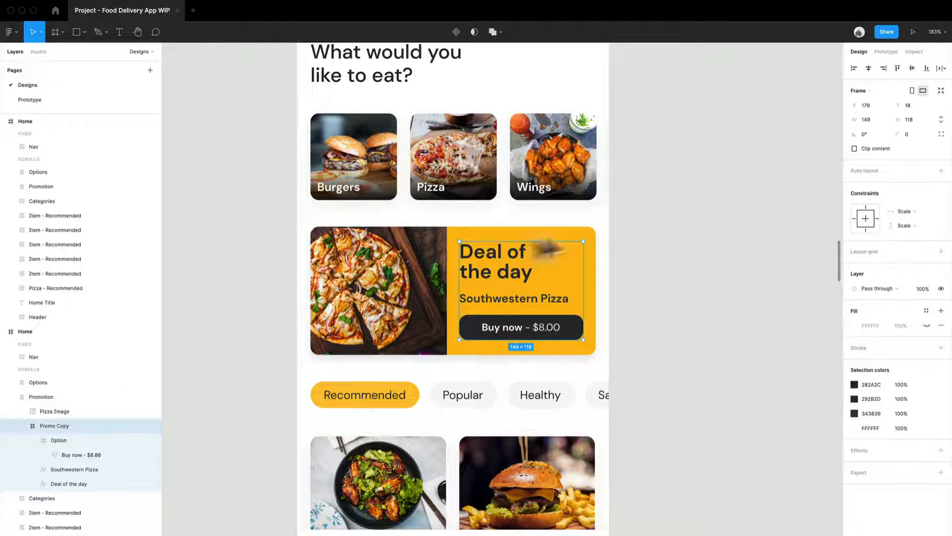
Step: Set both the horizontal and vertical constraints of the promotion's Pizza Image to Scale
click(72, 415)
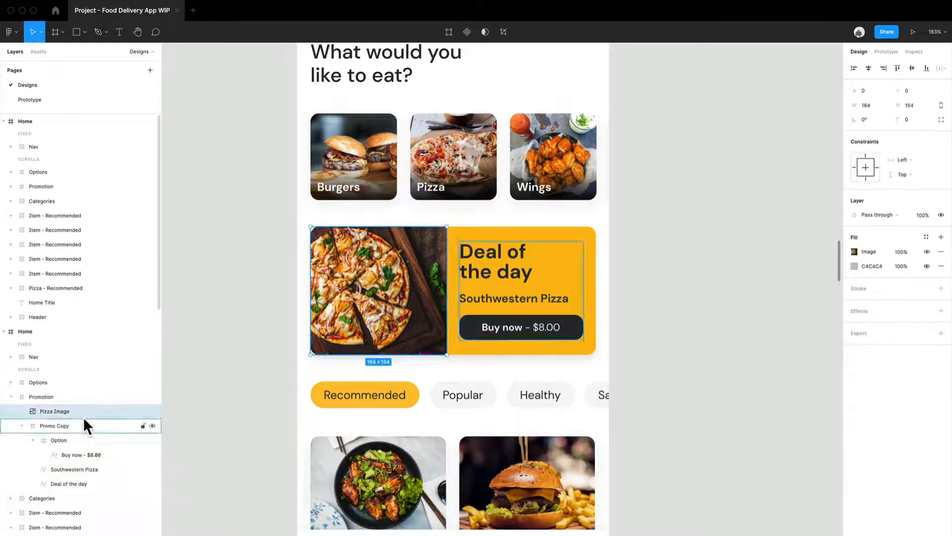
click(908, 161)
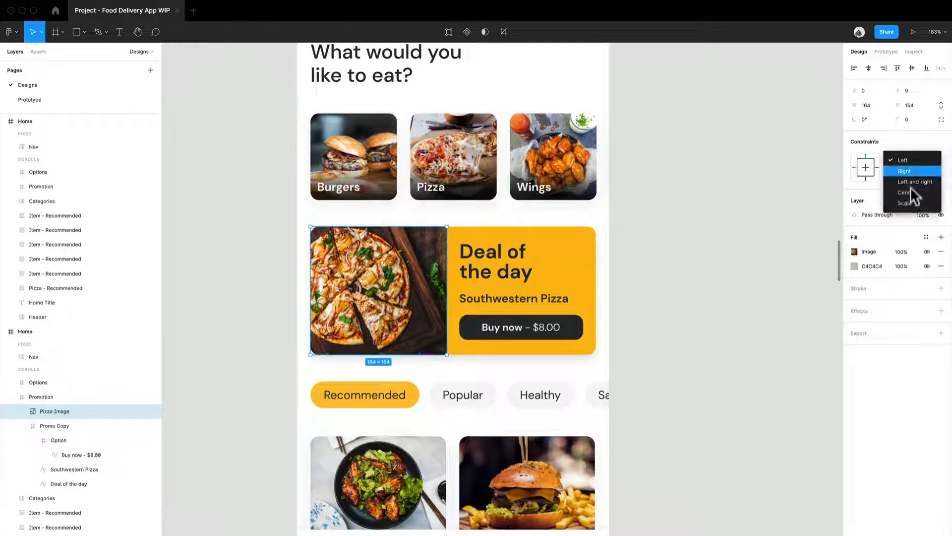
click(912, 204)
click(910, 174)
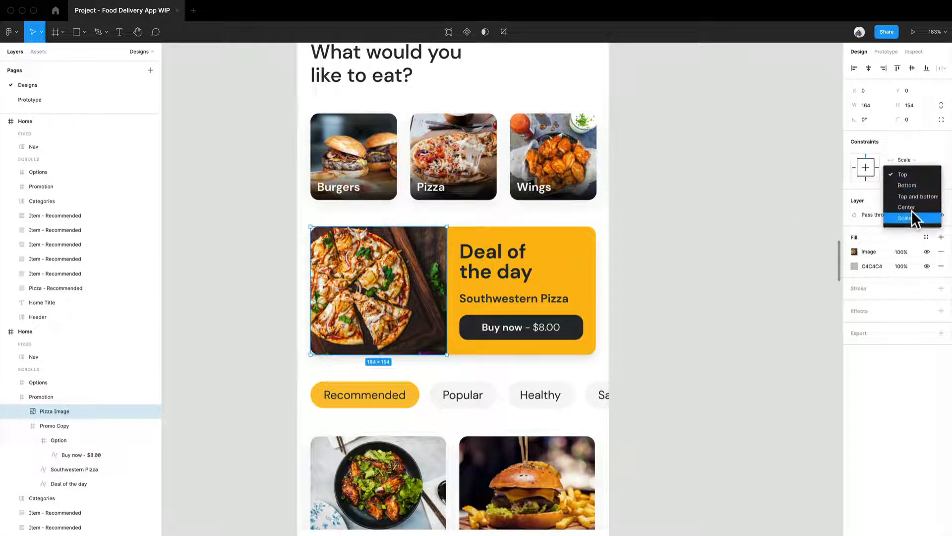
click(912, 214)
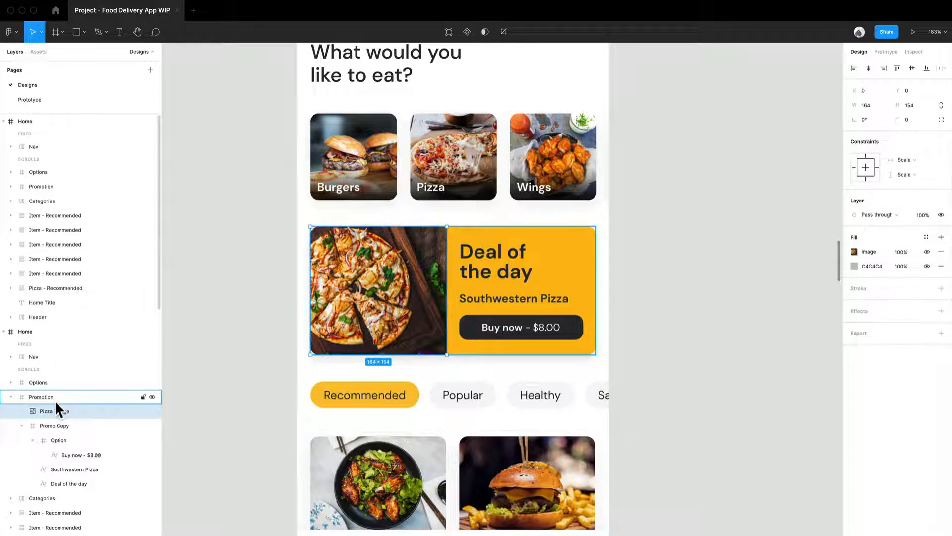
Step: Duplicate the Home frame containing the outlined promotion, placing the copy beside it
click(41, 424)
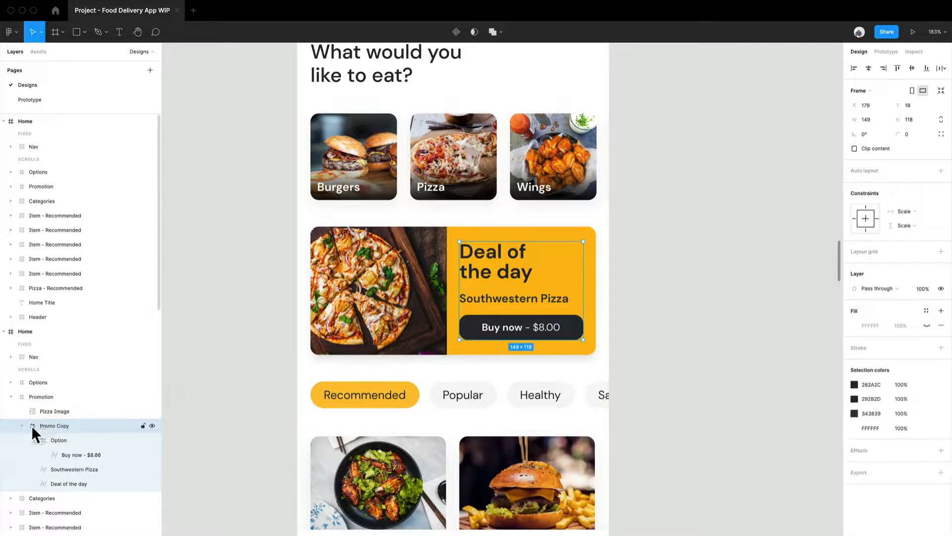
click(39, 399)
scroll(545, 293, down, 10)
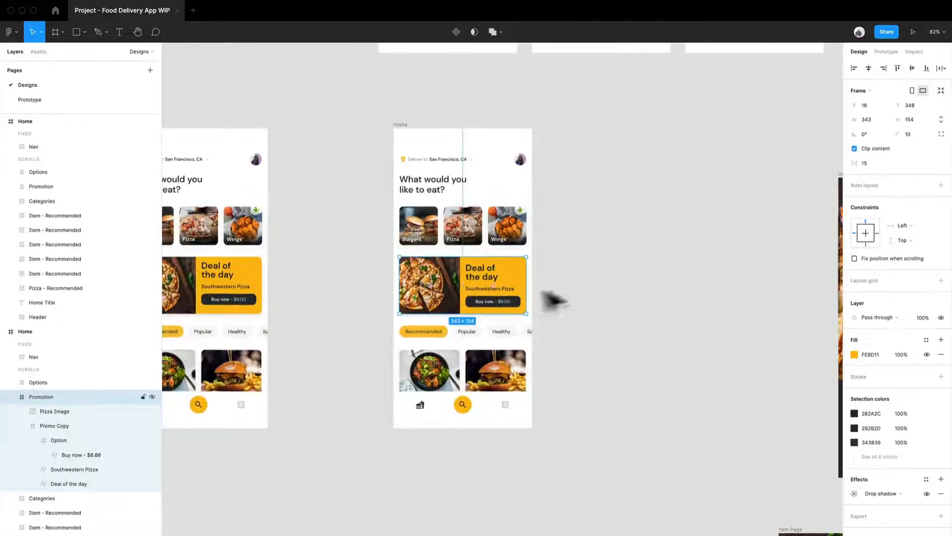
scroll(565, 288, up, 4)
scroll(566, 288, up, 5)
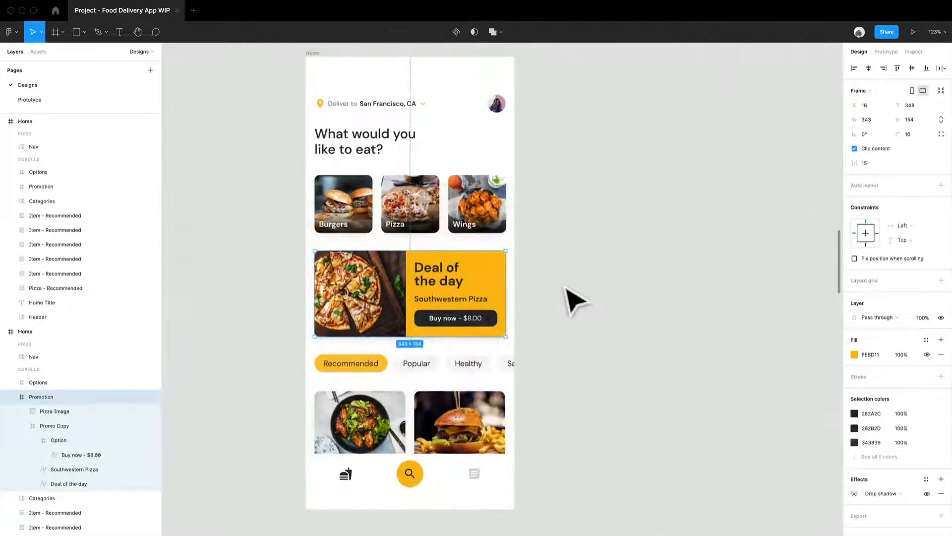
click(567, 288)
drag(566, 287, 506, 337)
click(263, 107)
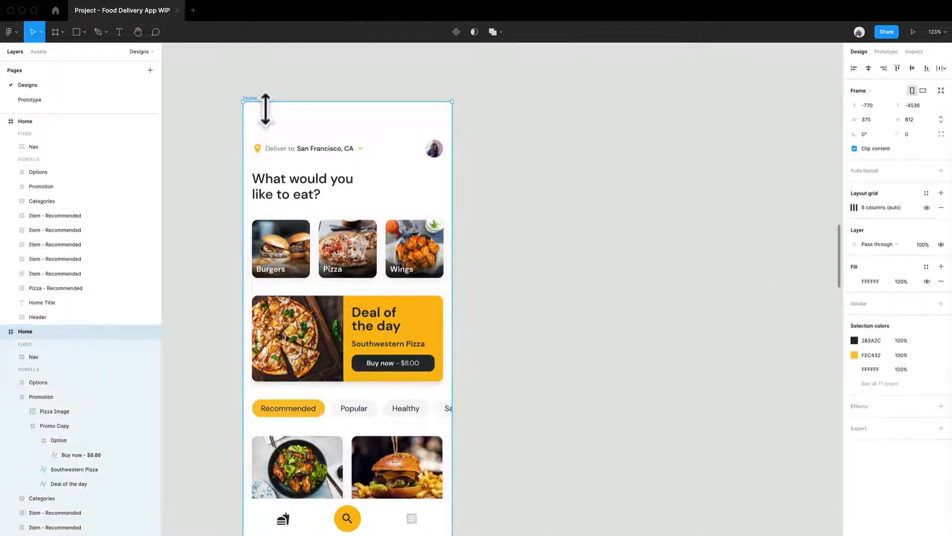
key(super+d)
Step: Shrink the Promotion card in the duplicated Home frame proportionally about its center to 335 × 150
scroll(578, 348, up, 5)
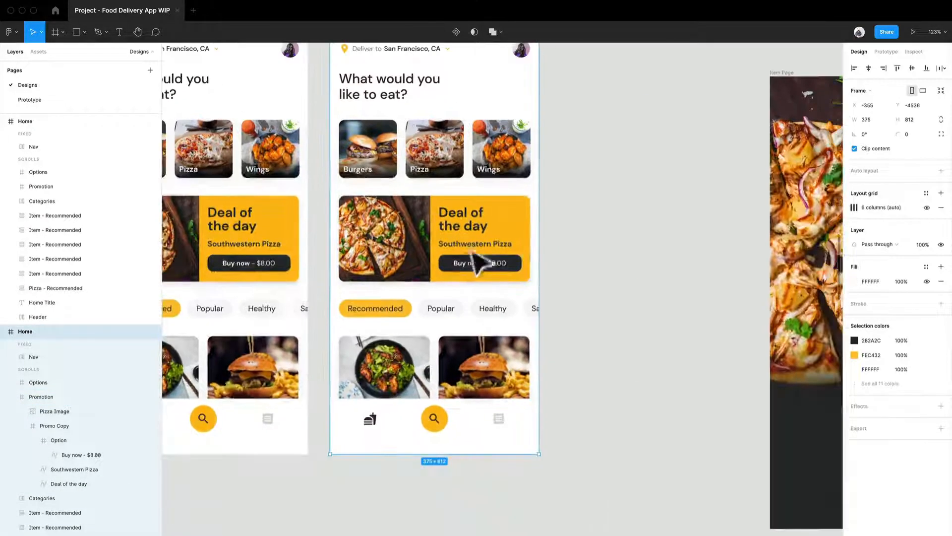
scroll(451, 318, down, 4)
click(446, 244)
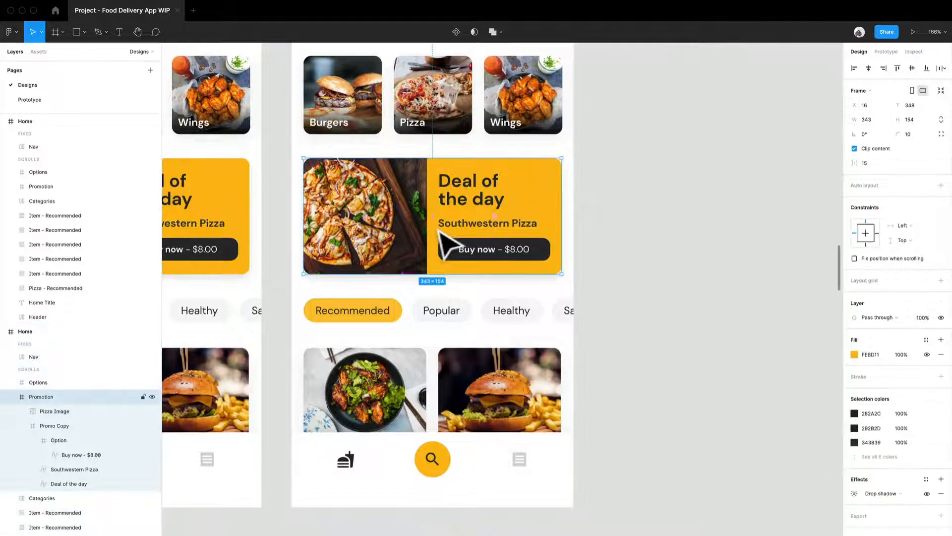
scroll(461, 238, up, 3)
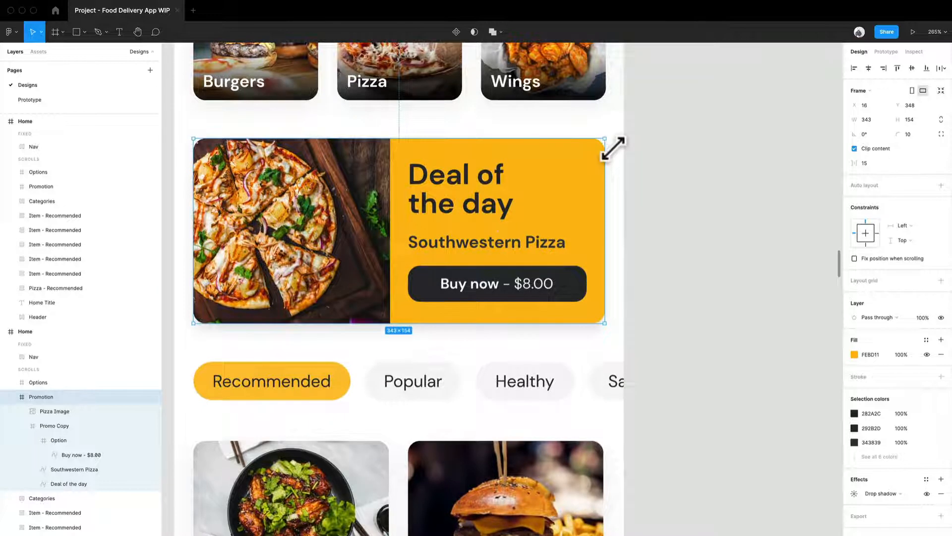
drag(612, 150, 611, 151)
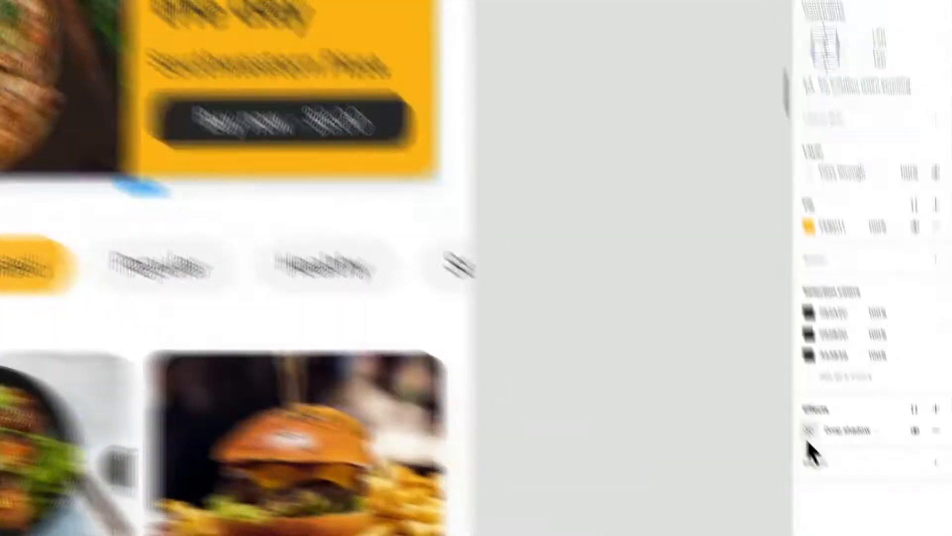
Step: Tighten the shrunken Promotion card's drop shadow to Y 2, blur 5 and 15% opacity
click(855, 493)
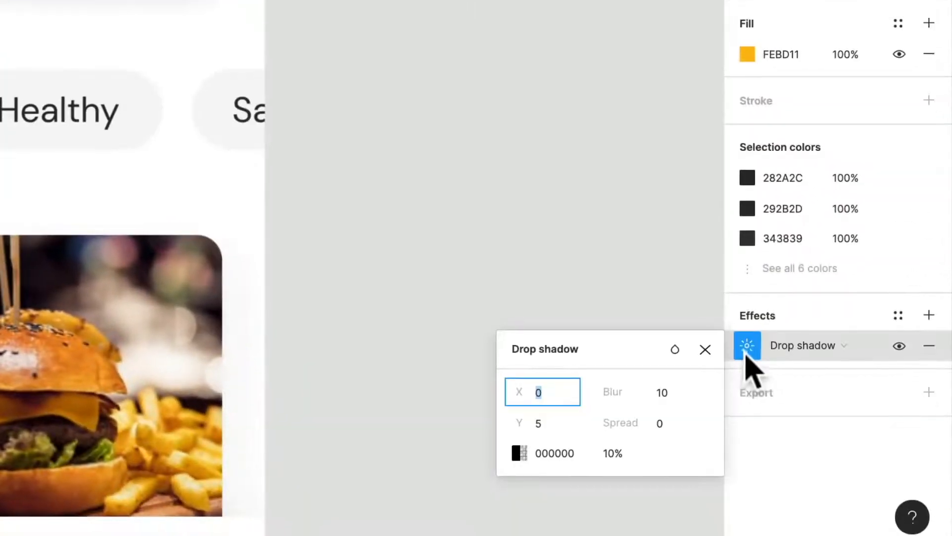
click(664, 401)
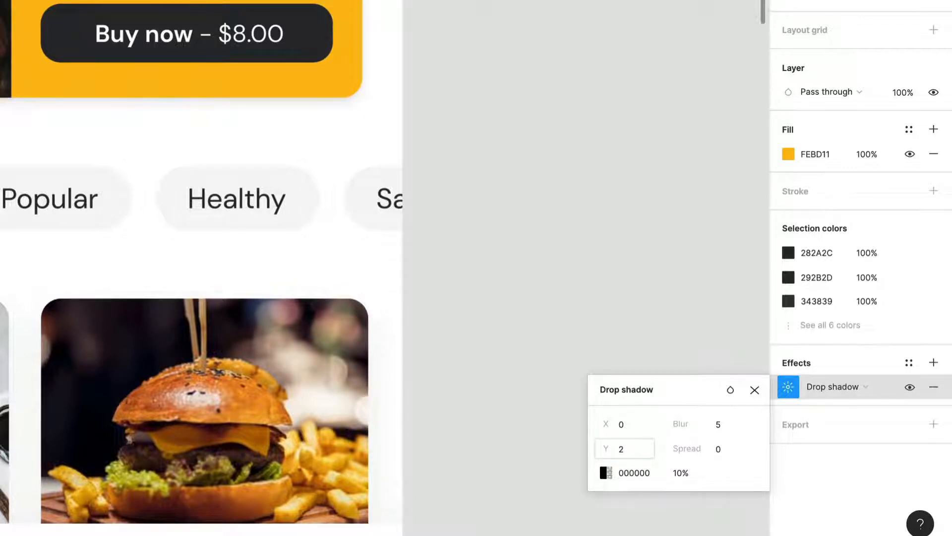
click(680, 473)
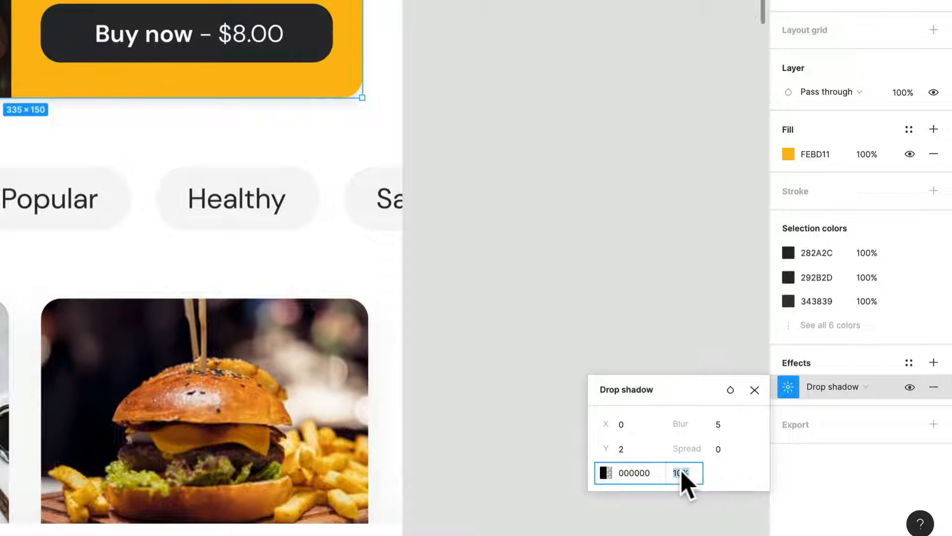
text(15)
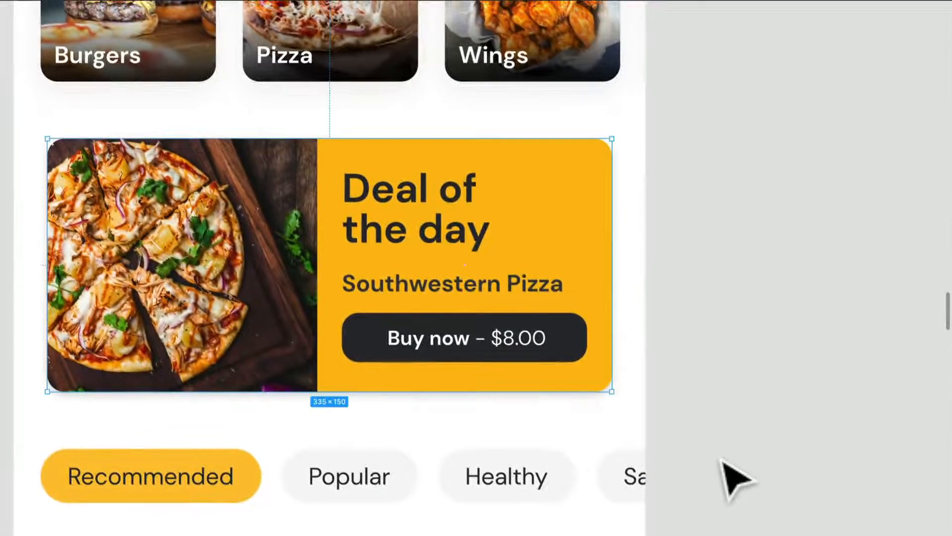
click(508, 199)
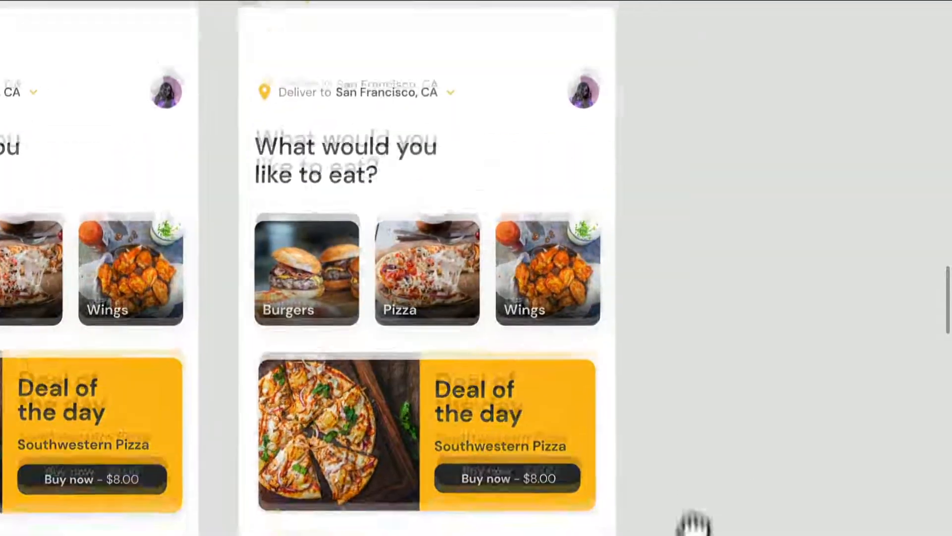
Step: Copy the Home frame with the full-size promotion and place the copy just right of the shrunken-card version
scroll(695, 534, down, 5)
drag(694, 525, 589, 515)
drag(34, 193, 584, 224)
Step: Select the three adjacent Home frames of the promotion sequence and shift them slightly left to clear the Item Page
shift+click(329, 206)
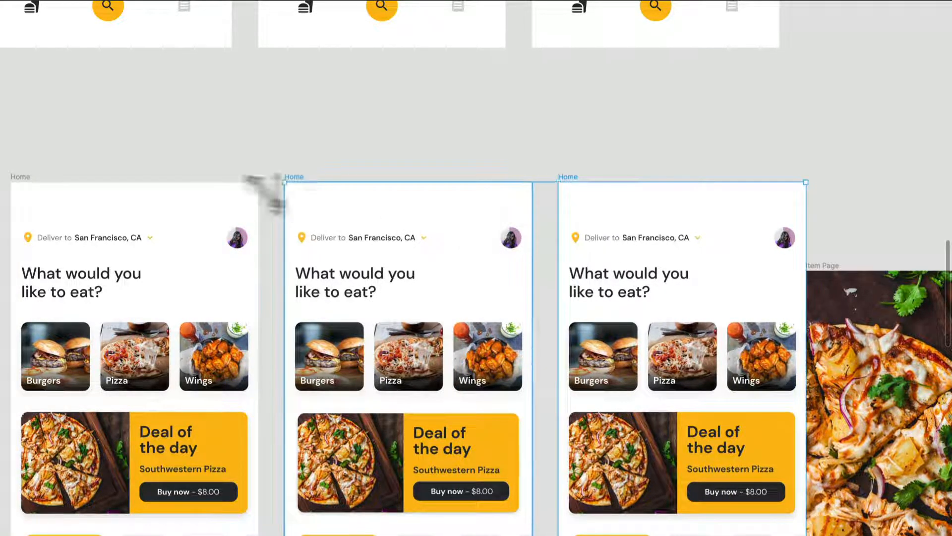
shift+click(22, 182)
scroll(24, 184, down, 3)
drag(28, 186, 306, 288)
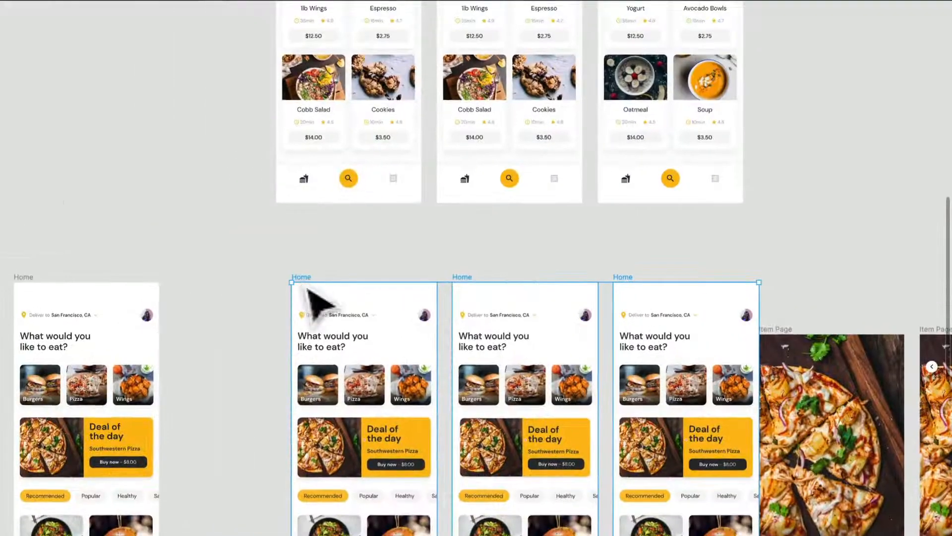
drag(434, 336, 415, 337)
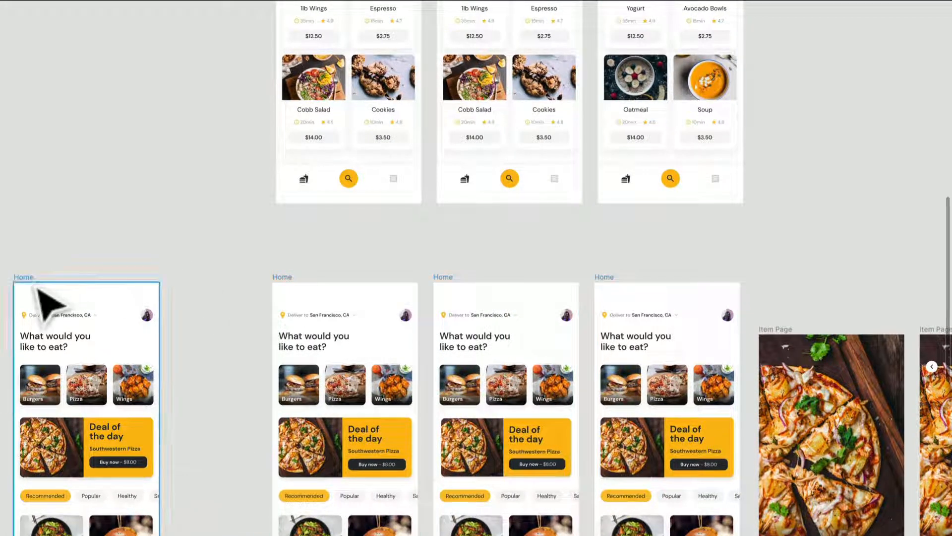
Step: Move the separate leftmost Home frame far below the other screens, out of the way
drag(36, 286, 248, 535)
scroll(248, 531, down, 10)
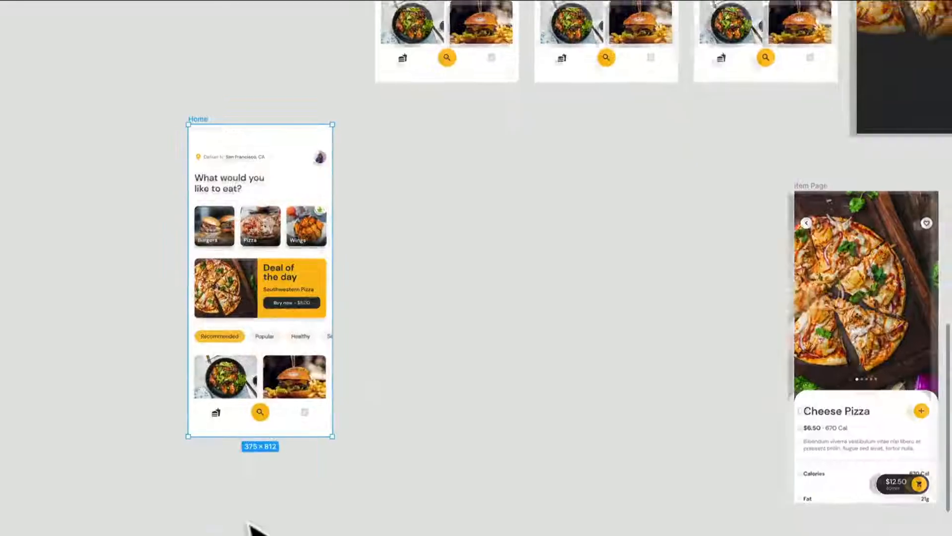
scroll(248, 526, down, 5)
scroll(276, 510, down, 5)
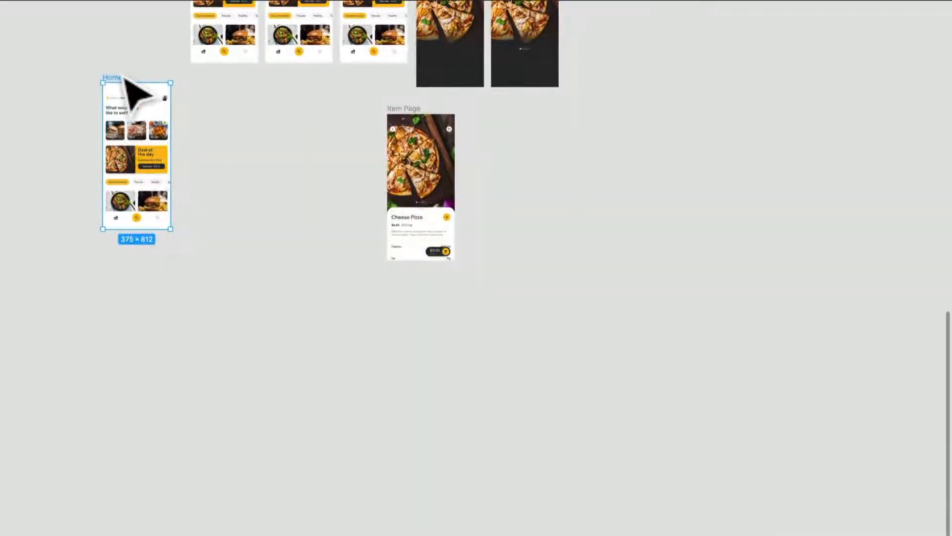
drag(123, 76, 238, 480)
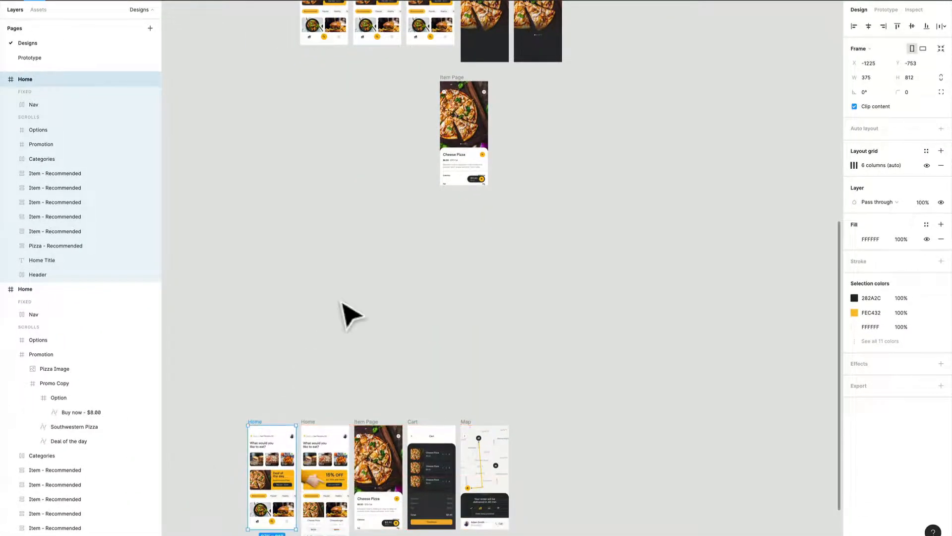
scroll(425, 351, down, 5)
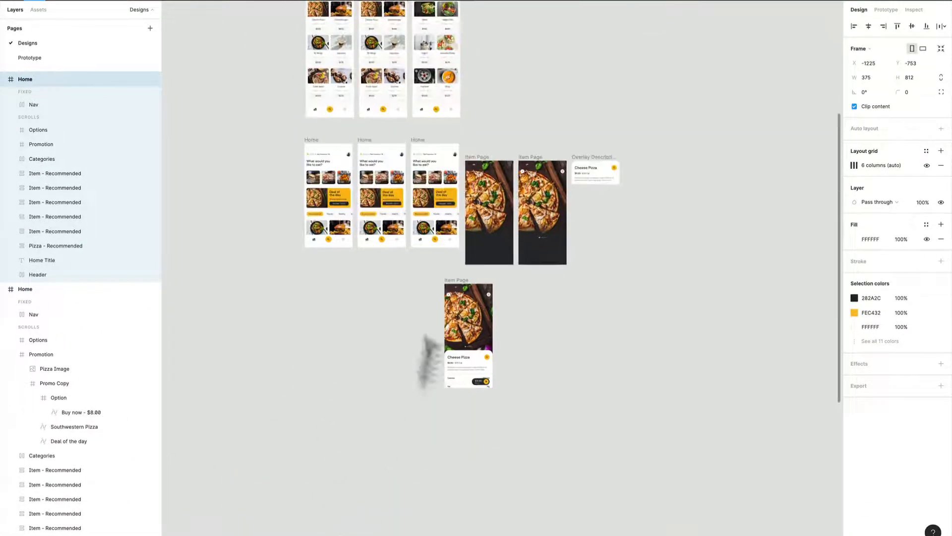
Step: Move the two upper Item Page frames with Overlay Description, and the lower Item Page, further right of the Home frames
scroll(419, 149, up, 3)
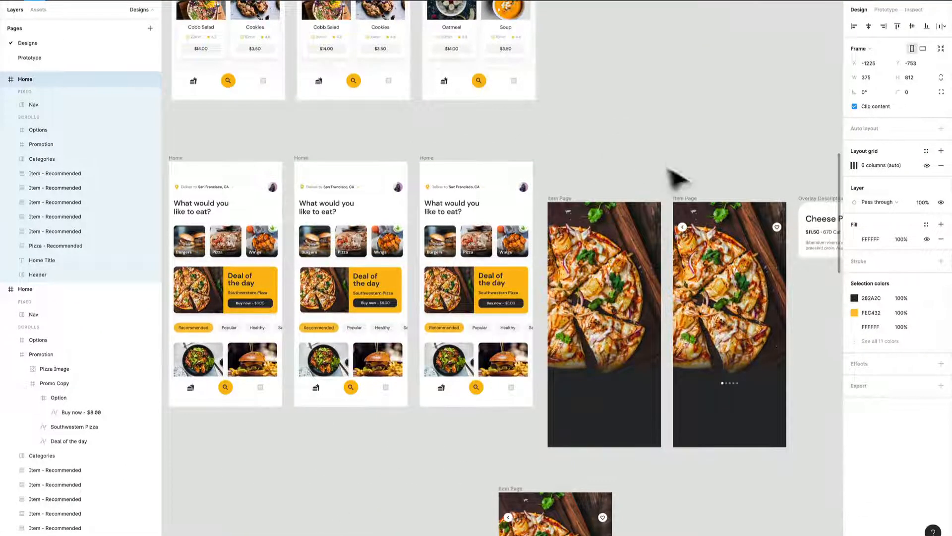
scroll(596, 184, right, 3)
scroll(597, 184, down, 3)
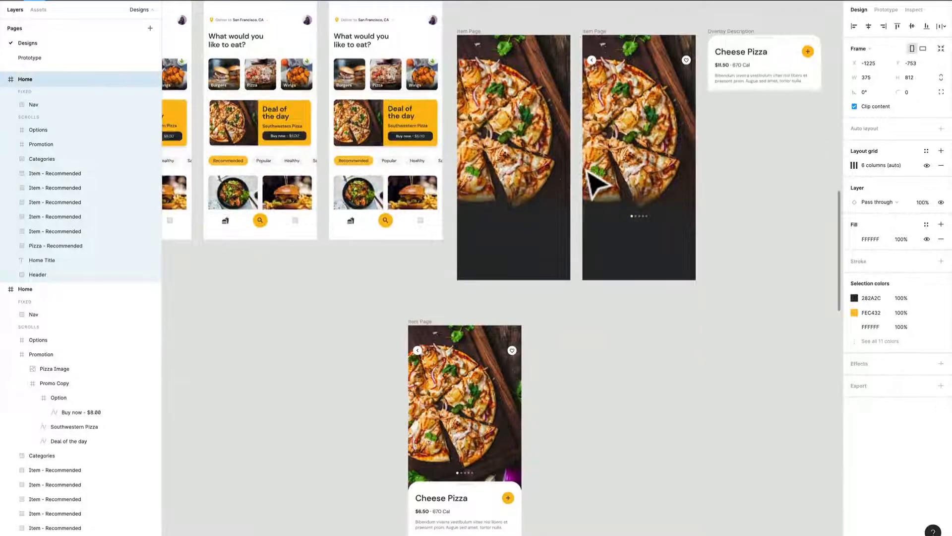
scroll(597, 184, down, 1)
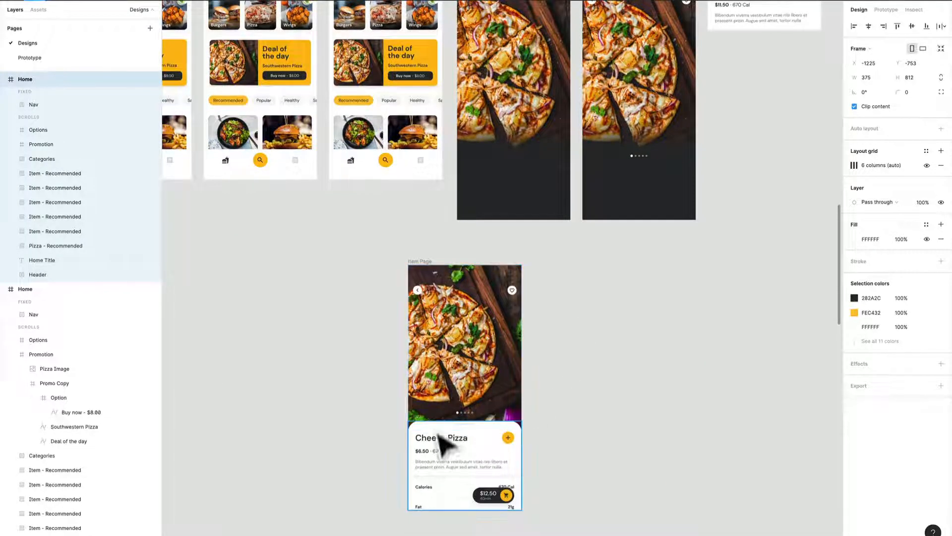
scroll(641, 281, up, 2)
scroll(641, 280, right, 1)
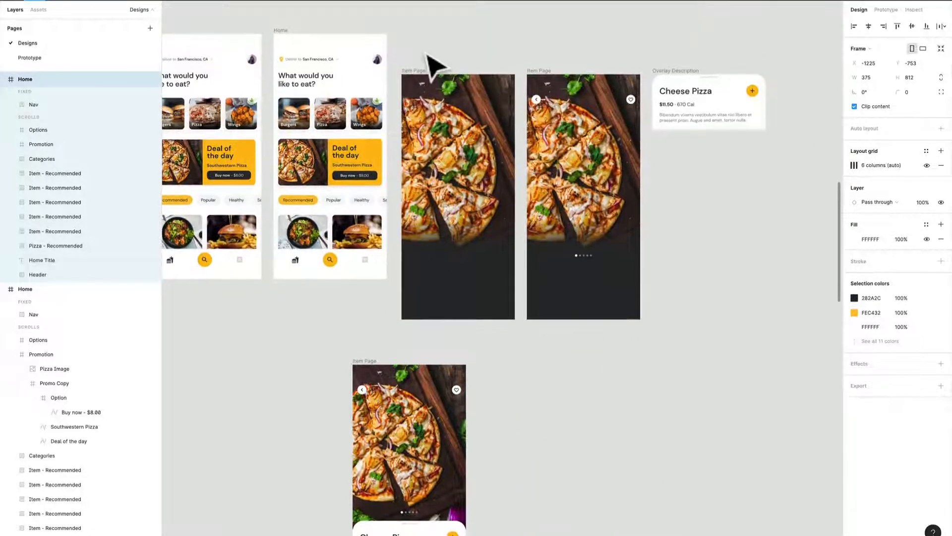
click(428, 78)
click(550, 75)
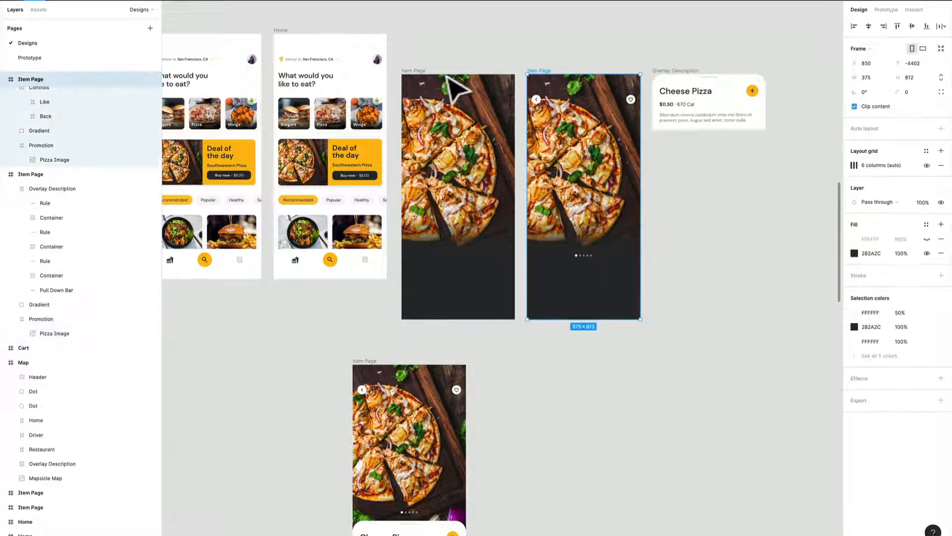
shift+click(430, 77)
shift+click(675, 79)
drag(674, 79, 834, 82)
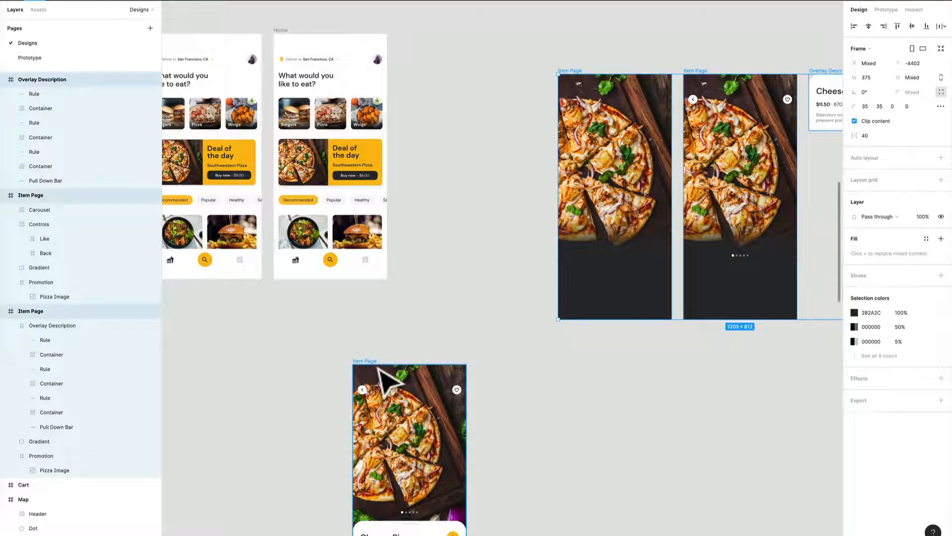
drag(383, 378, 601, 377)
drag(462, 313, 732, 319)
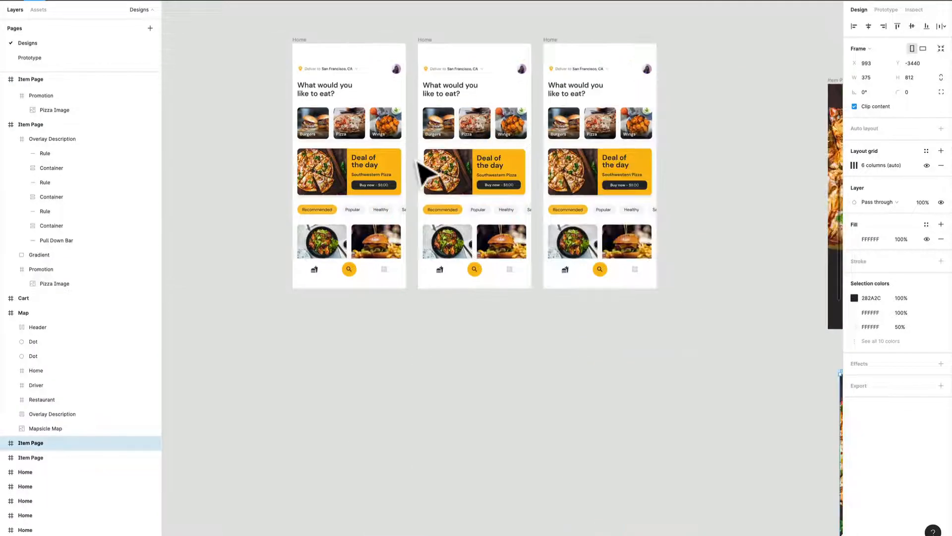
Step: Add a flow starting point to the selected lower Item Page frame and name it "Masking + Overlay"
scroll(425, 171, up, 5)
drag(425, 170, 374, 268)
scroll(378, 262, down, 1)
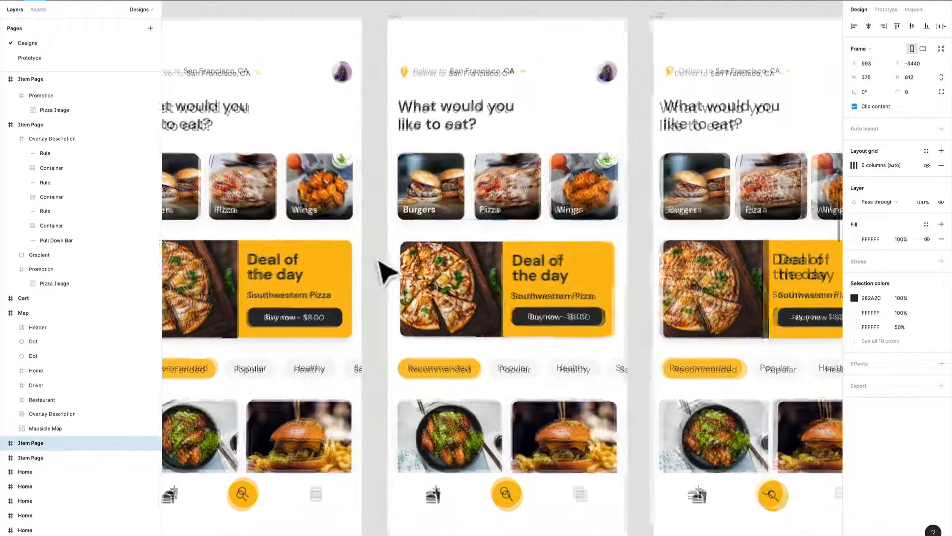
click(888, 11)
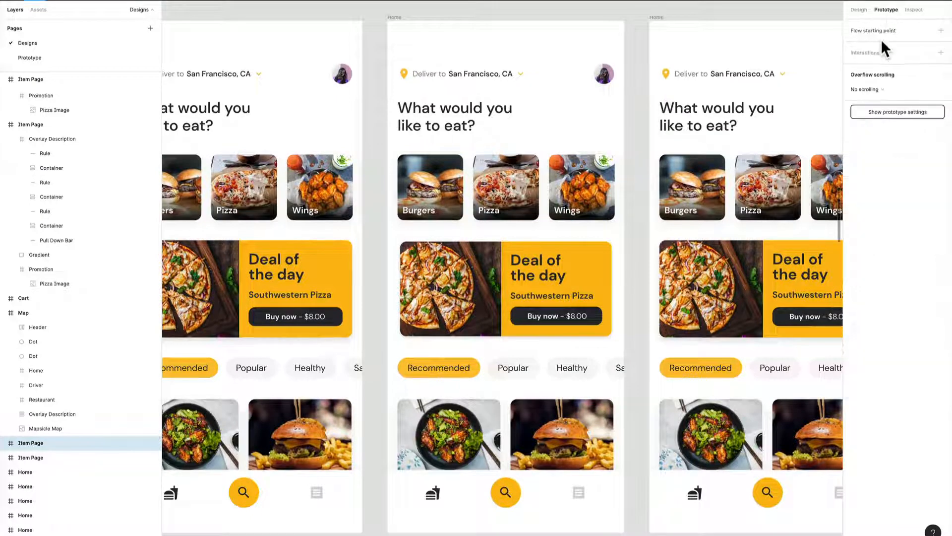
click(940, 30)
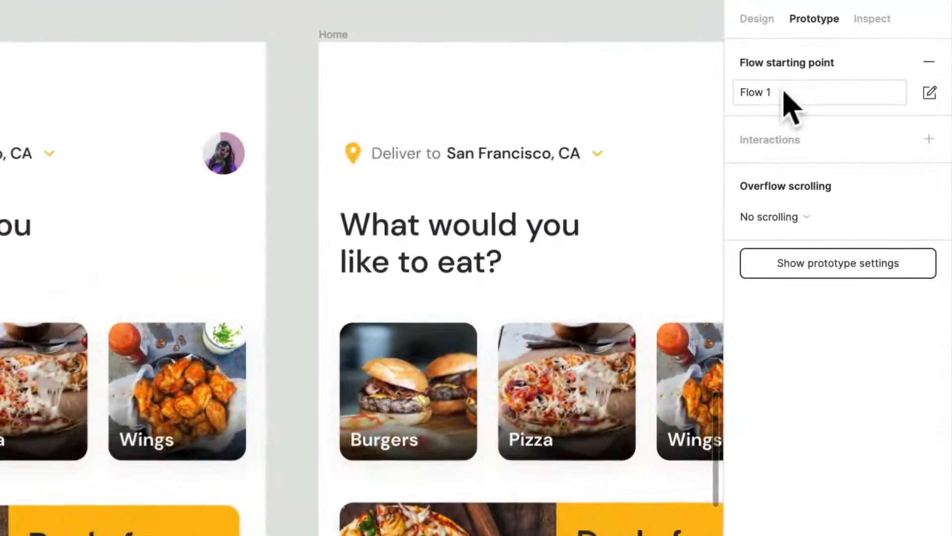
click(873, 45)
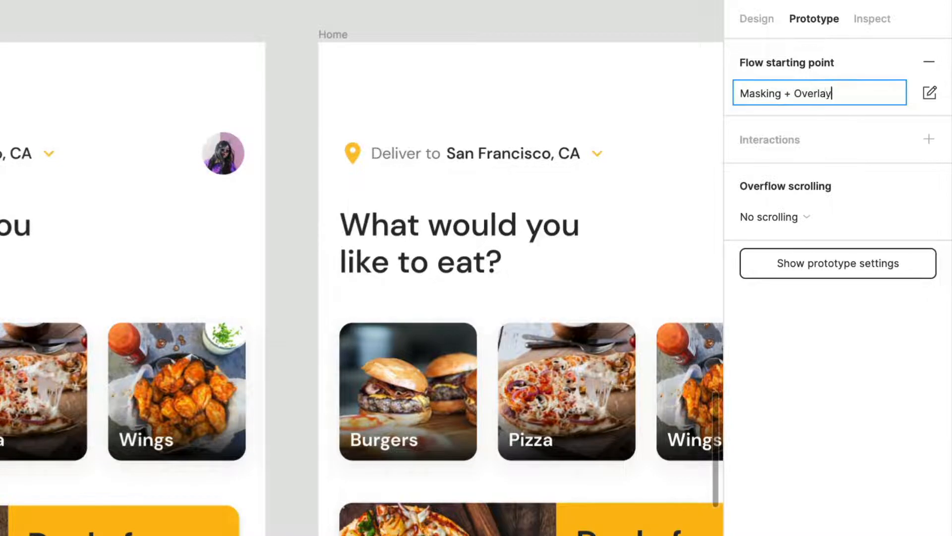
key(Return)
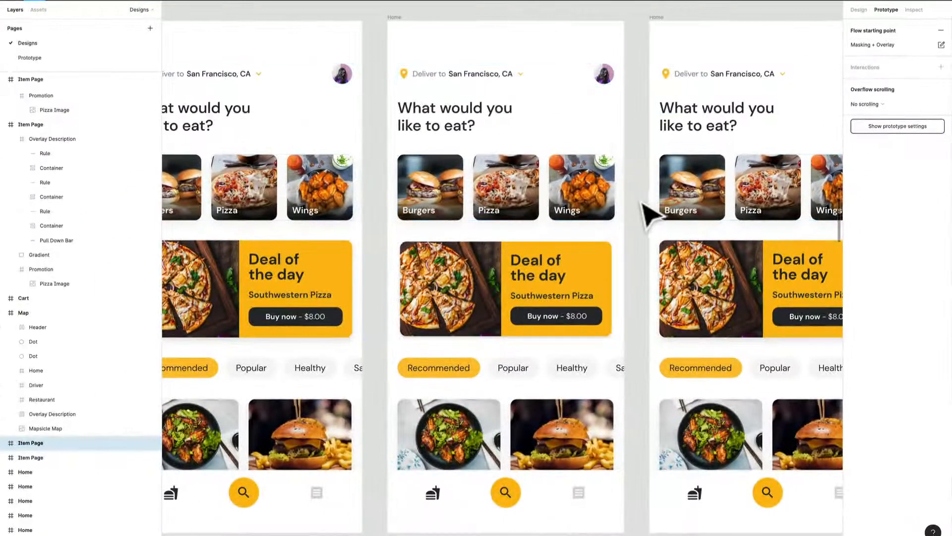
Step: Connect the Promotion card of the first Home frame in the sequence to the second Home frame with an on-tap interaction
scroll(453, 268, up, 1)
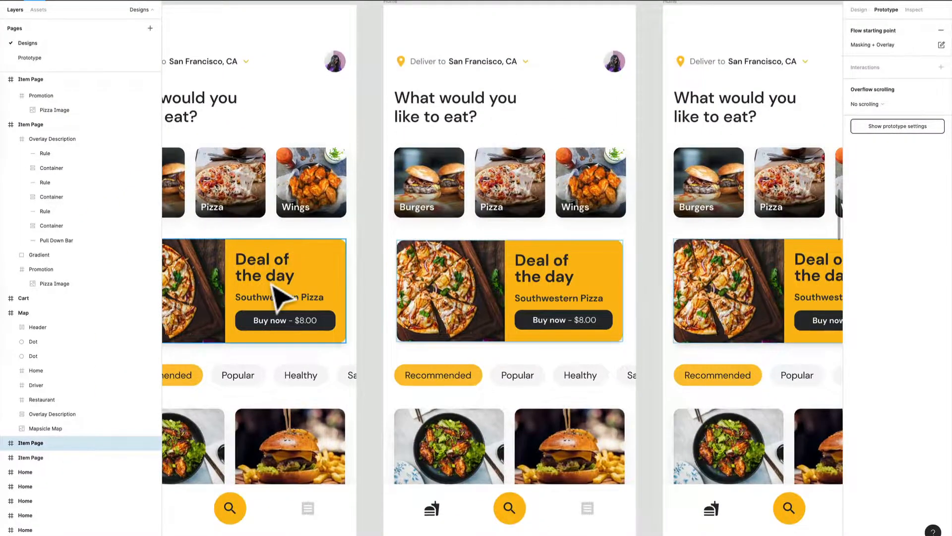
drag(272, 284, 371, 328)
scroll(371, 329, down, 1)
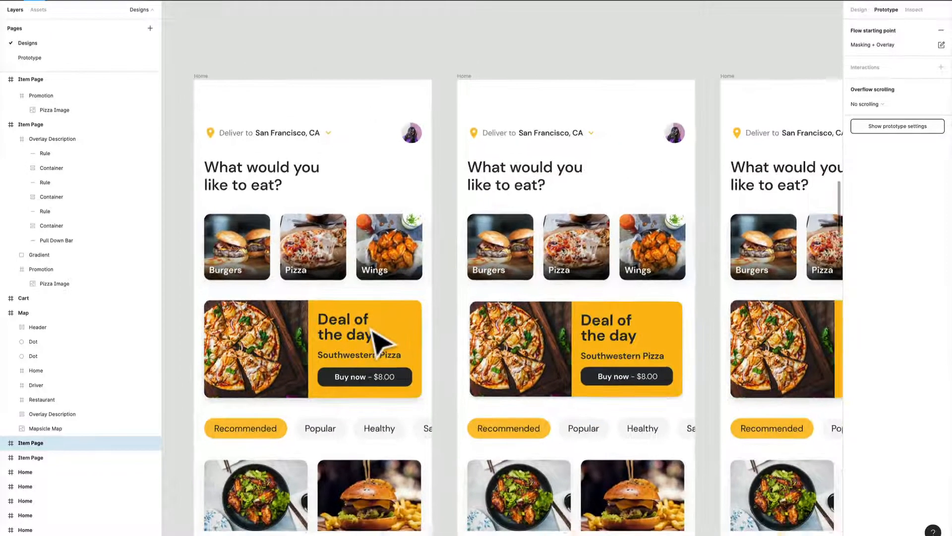
scroll(377, 341, down, 1)
scroll(372, 308, down, 2)
scroll(372, 307, right, 2)
click(329, 312)
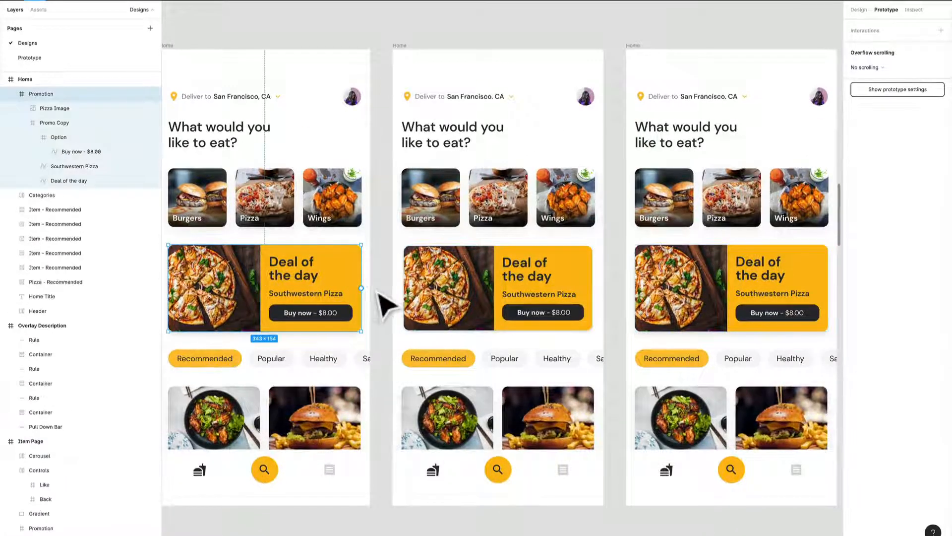
drag(361, 288, 480, 312)
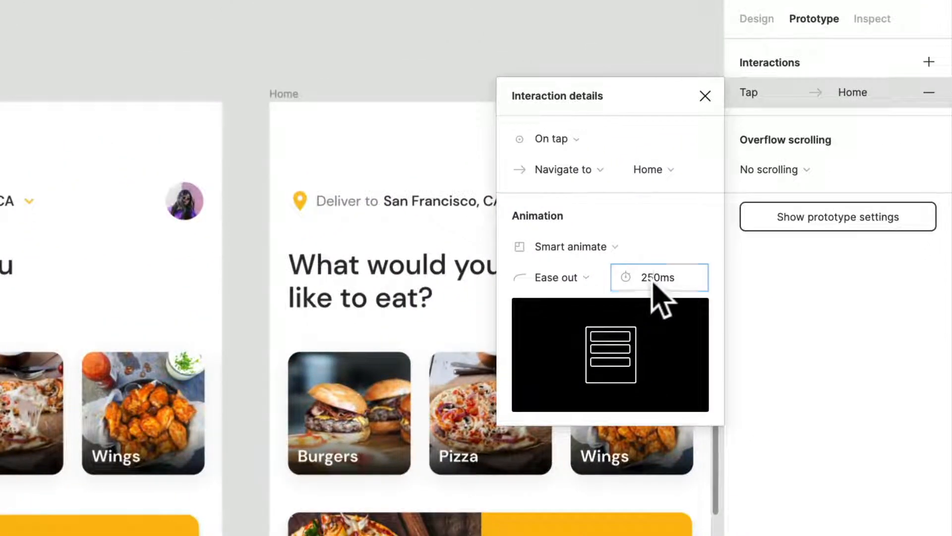
Step: Set the tap interaction's Smart animate duration to 100 ms and deselect the card
click(652, 287)
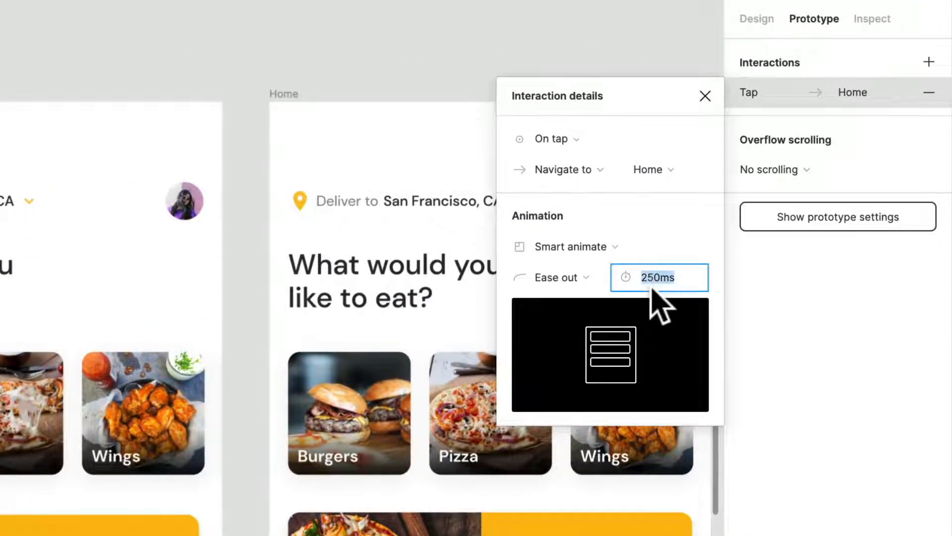
text(10)
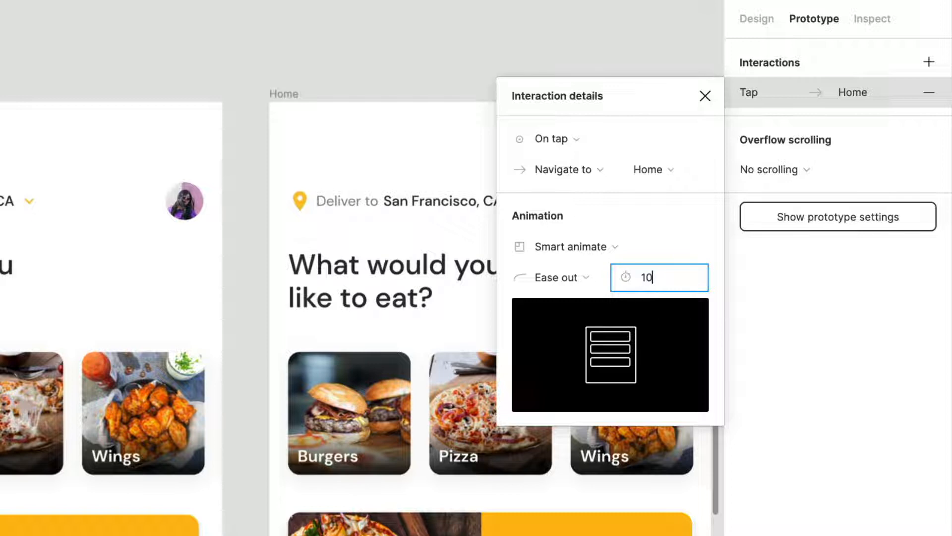
text(0)
key(Return)
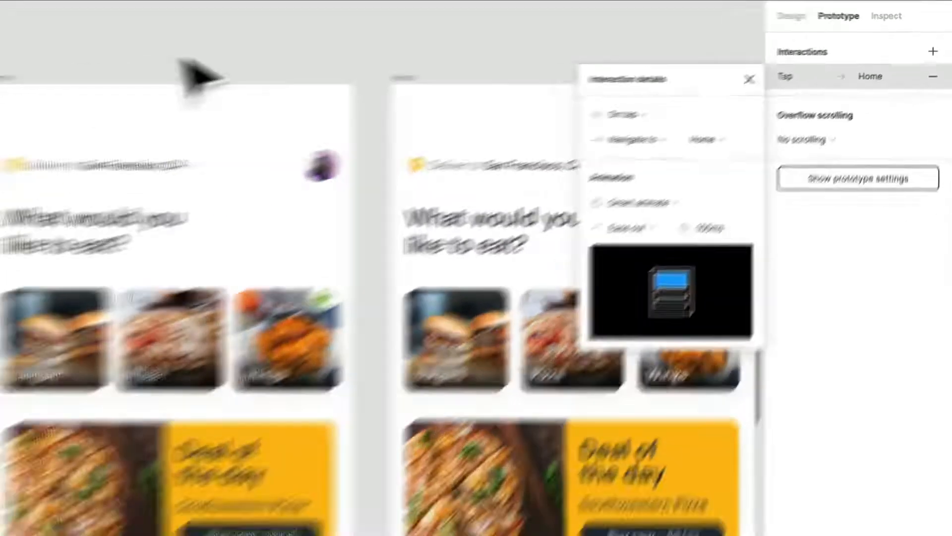
click(181, 59)
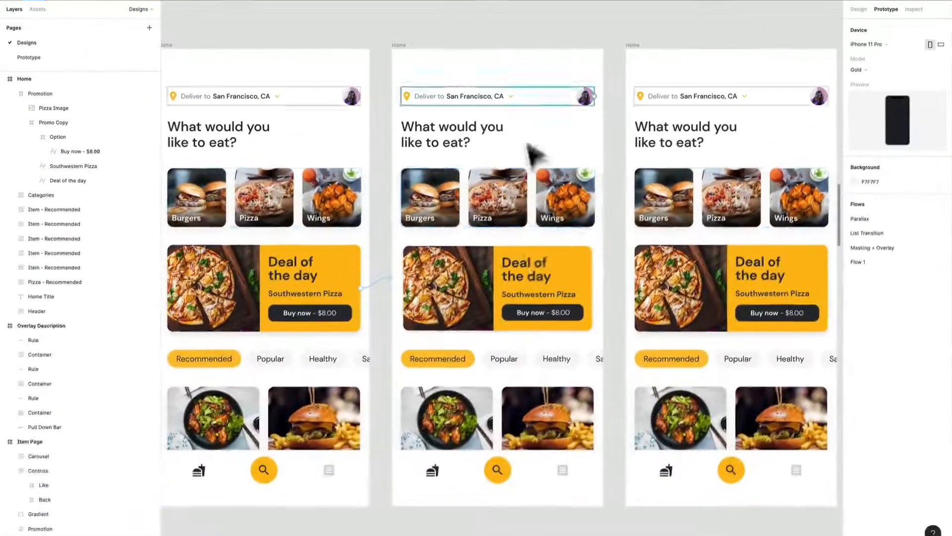
Step: Connect the second Home frame to the third Home frame with an interaction triggered After delay
click(539, 151)
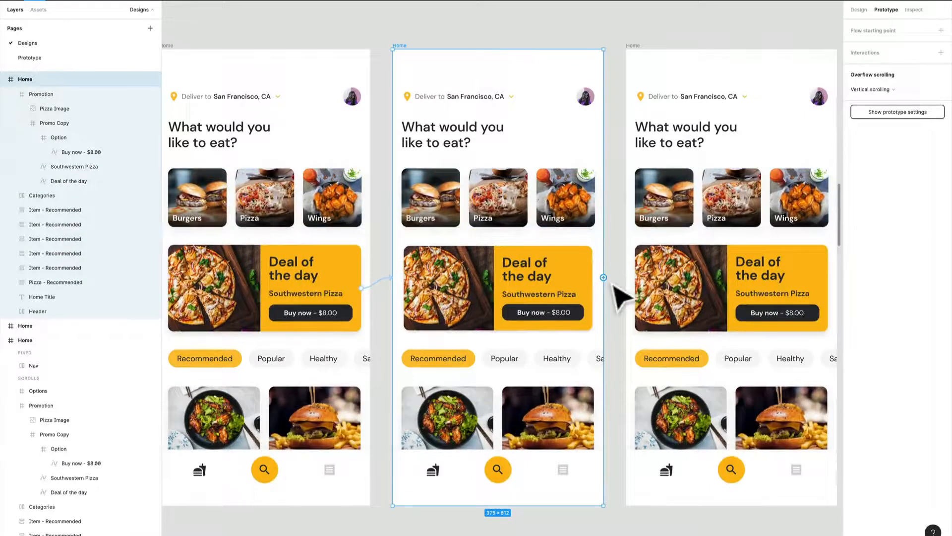
drag(603, 277, 729, 133)
click(760, 90)
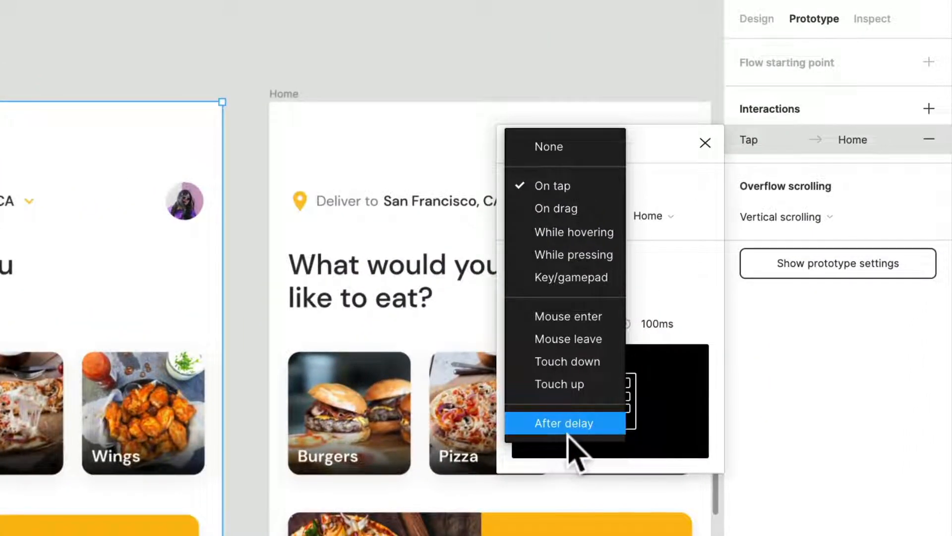
click(565, 423)
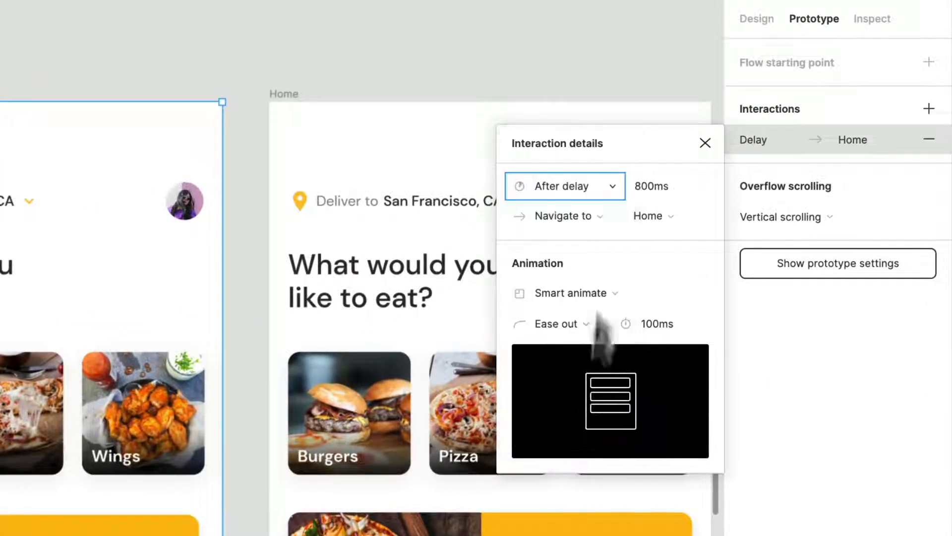
Step: Set the trigger delay to 1 ms and the Smart animate duration to 150 ms for the second-to-third Home transition
click(651, 196)
text(1)
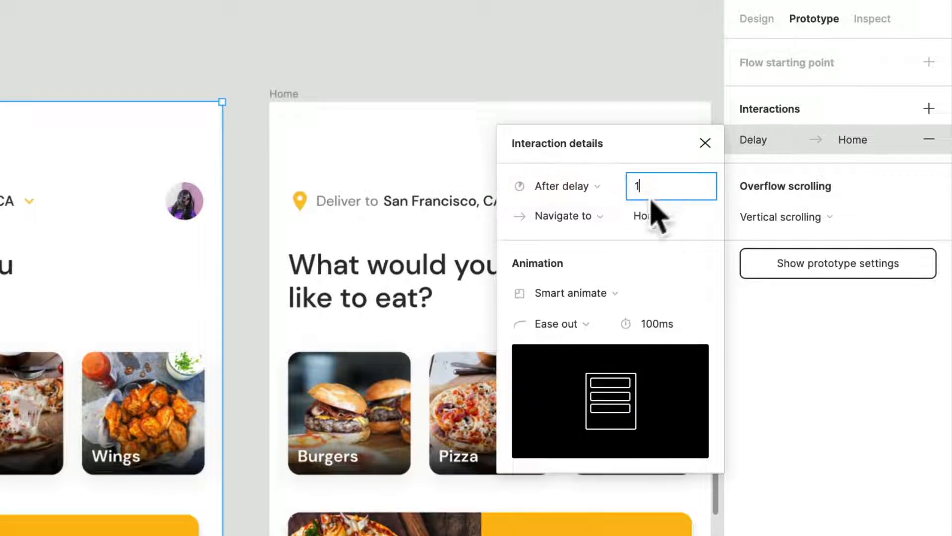
click(661, 330)
text(150)
key(Return)
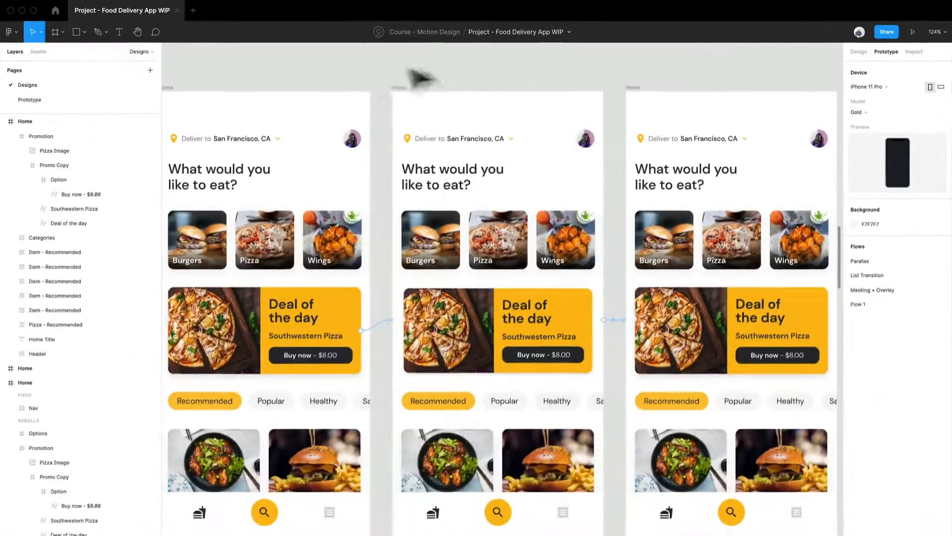
Step: Preview the prototype and check which screens Flow 1 and Masking + Overlay start on
click(914, 32)
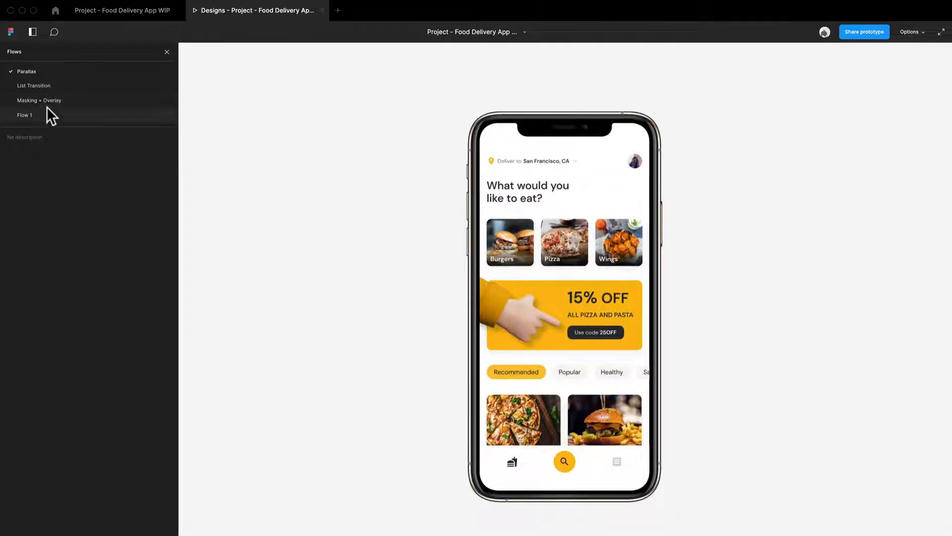
click(19, 112)
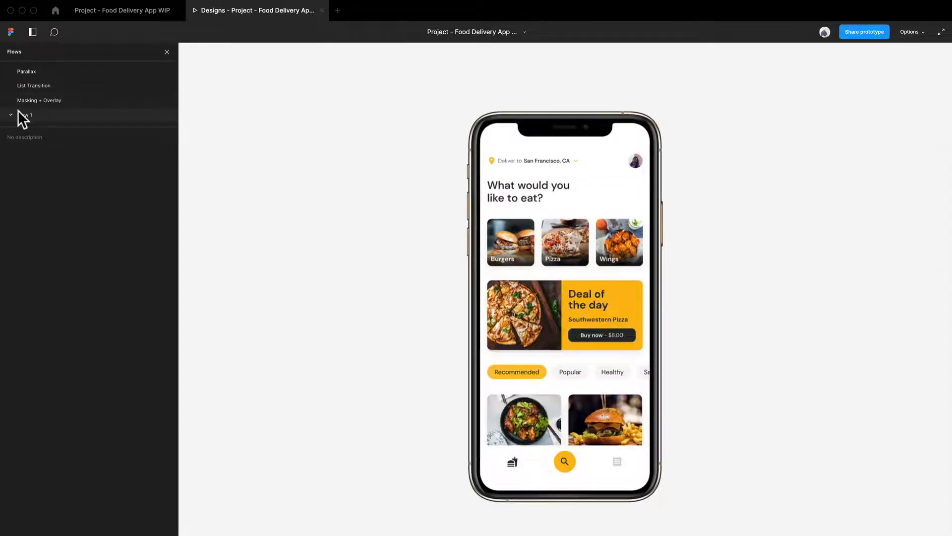
click(38, 96)
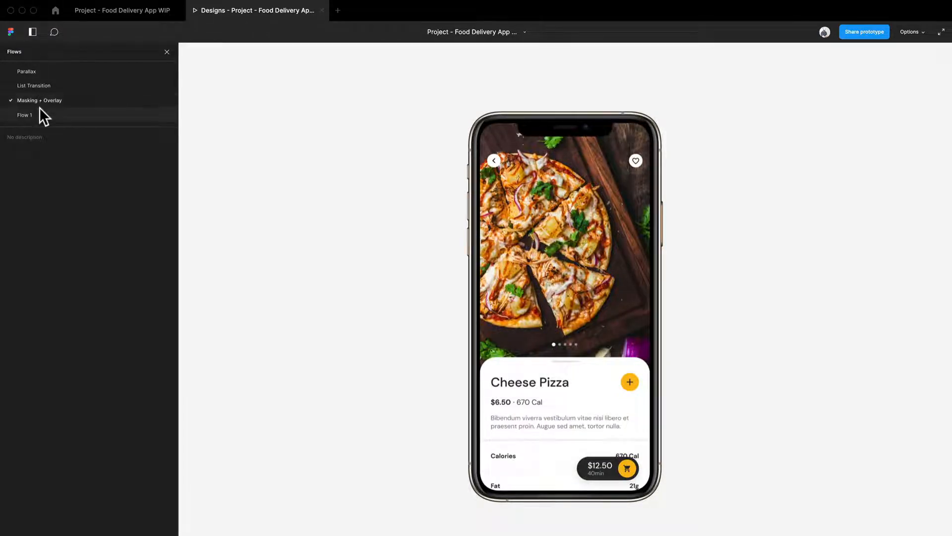
click(40, 112)
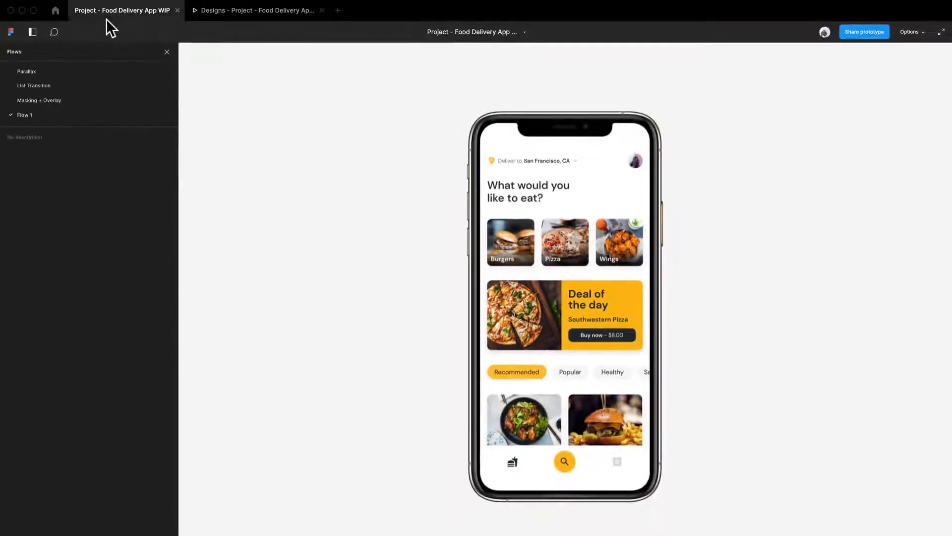
Step: Return to the design file, copy the Masking + Overlay flow name and remove that starting point from the lower Item Page
click(106, 19)
drag(621, 340, 300, 315)
scroll(300, 314, down, 6)
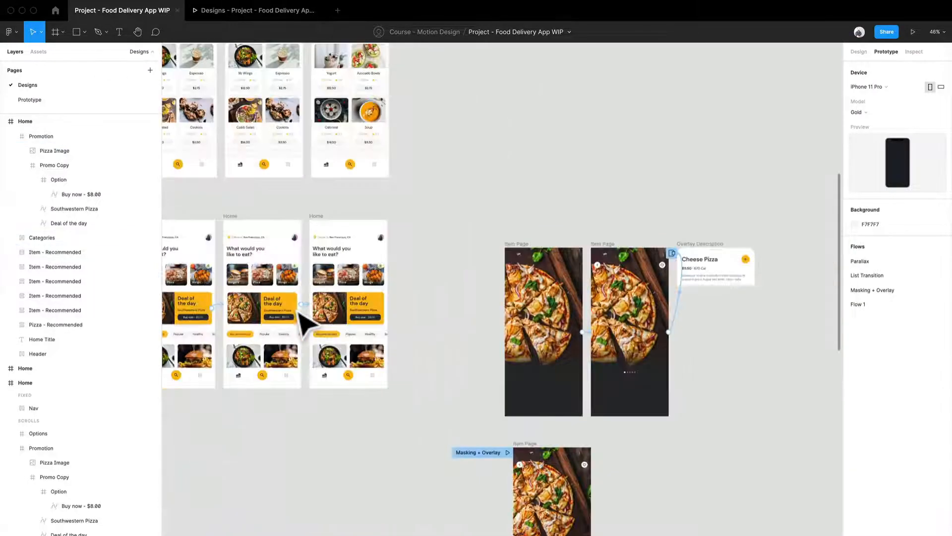
drag(462, 305, 730, 285)
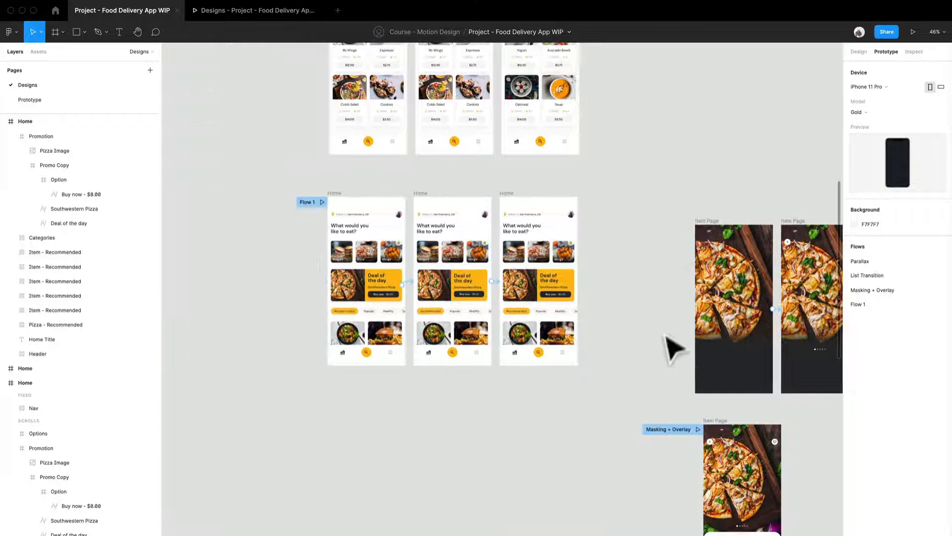
click(669, 429)
double_click(670, 430)
key(super+c)
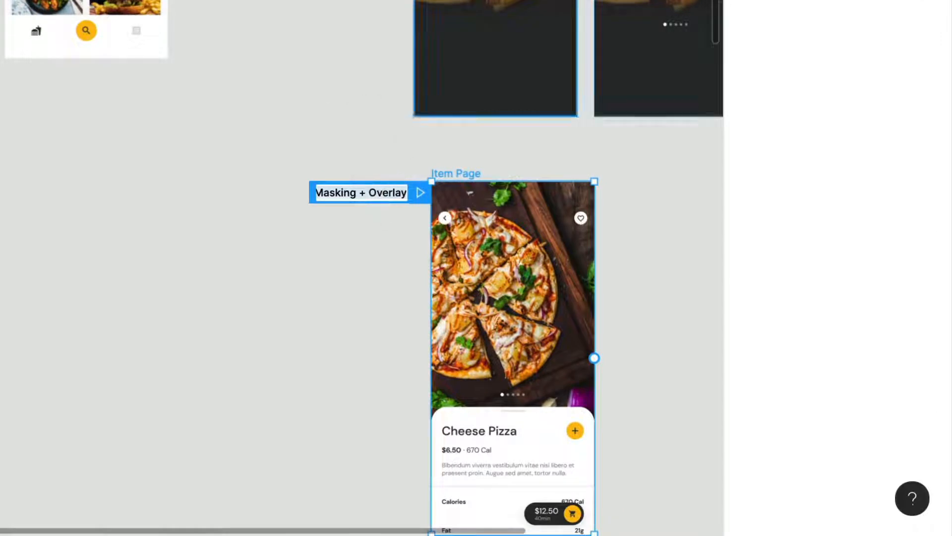
click(630, 110)
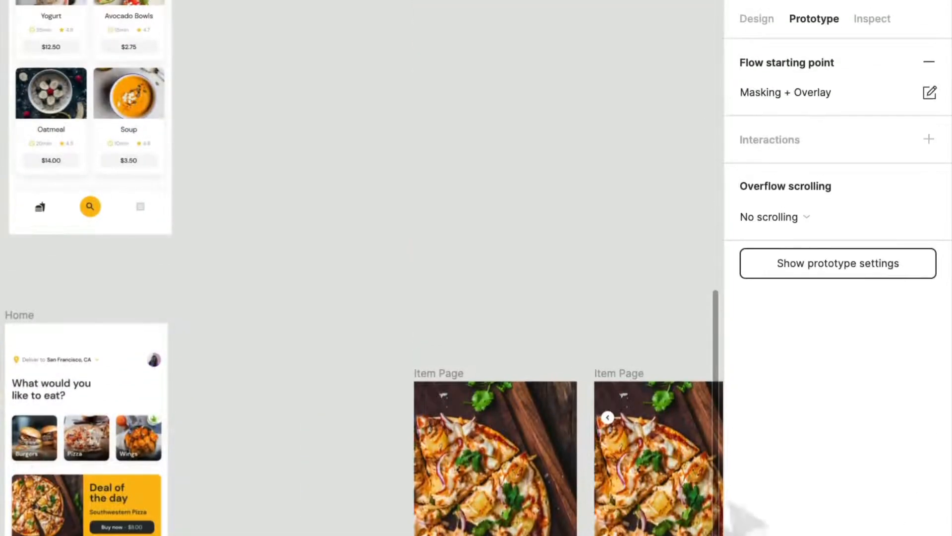
click(927, 62)
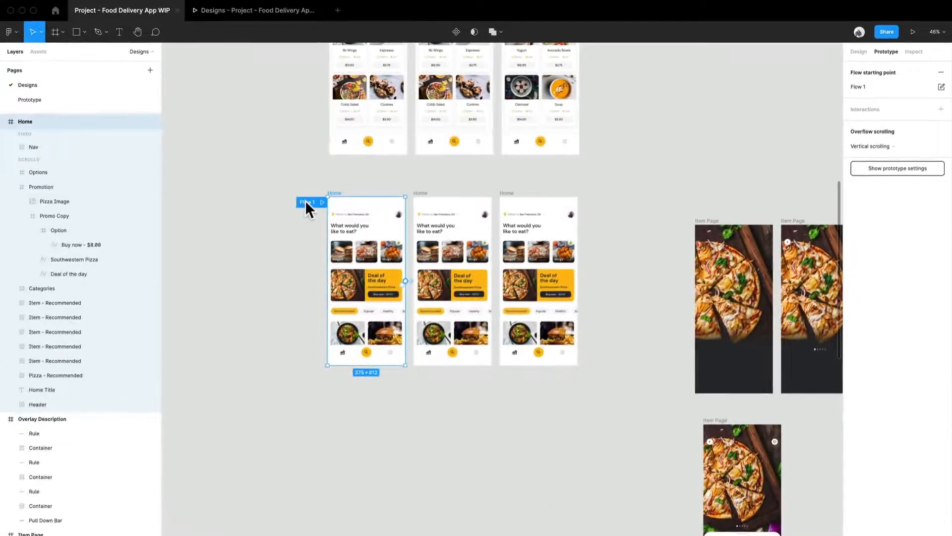
Step: Rename the first Home frame's Flow 1 starting point to "Masking + Overlay"
double_click(306, 201)
key(super+v)
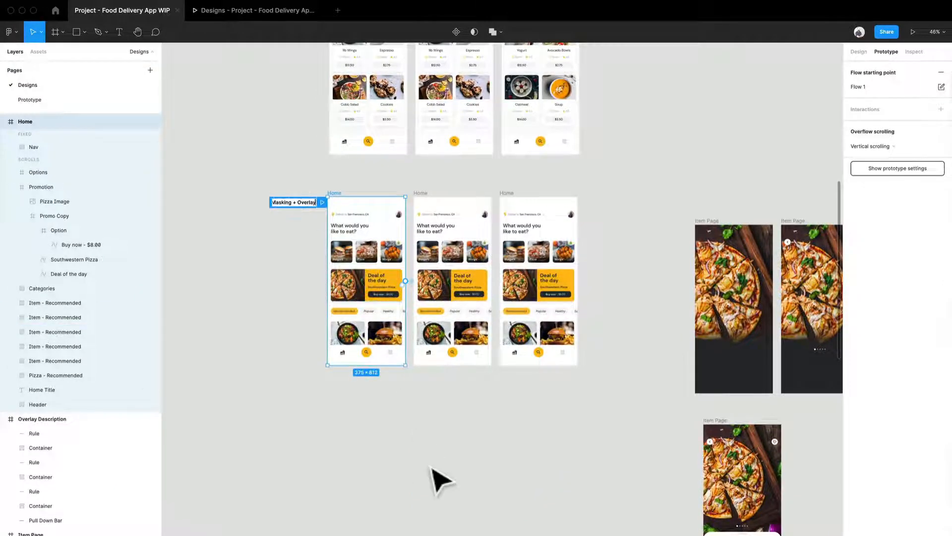
click(430, 467)
Step: Move the first of the two upper Item Page frames directly beside the third Home frame, aligned with its top edge
drag(568, 482, 400, 500)
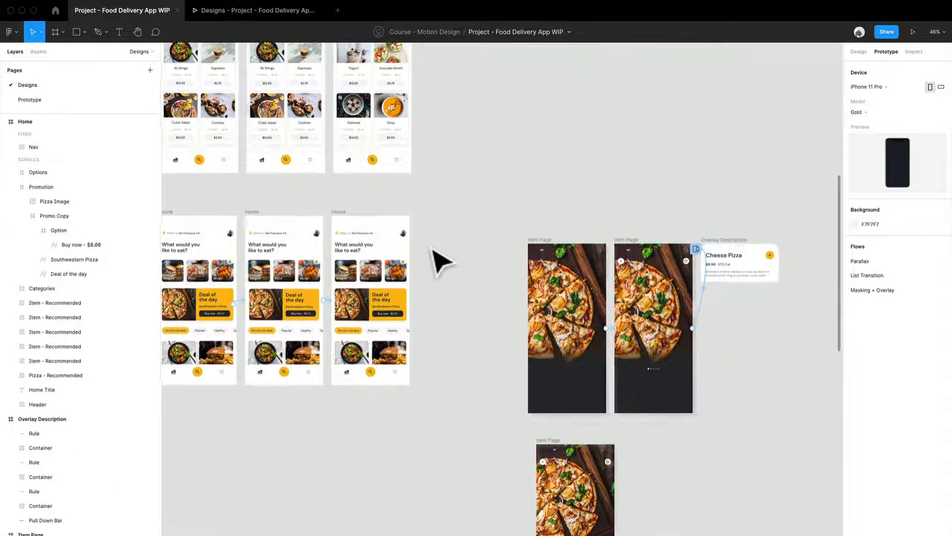
scroll(434, 251, up, 1)
drag(435, 251, 514, 198)
drag(553, 248, 501, 266)
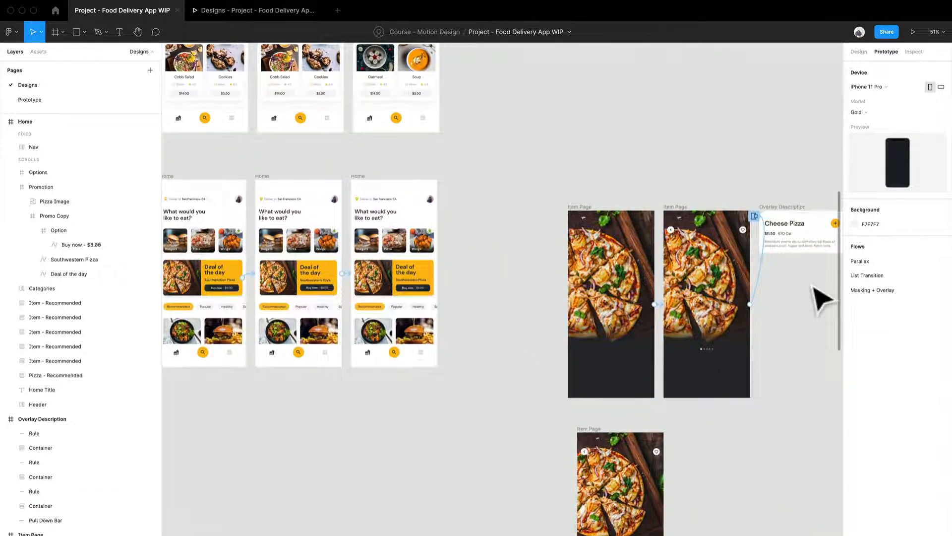
scroll(464, 248, up, 2)
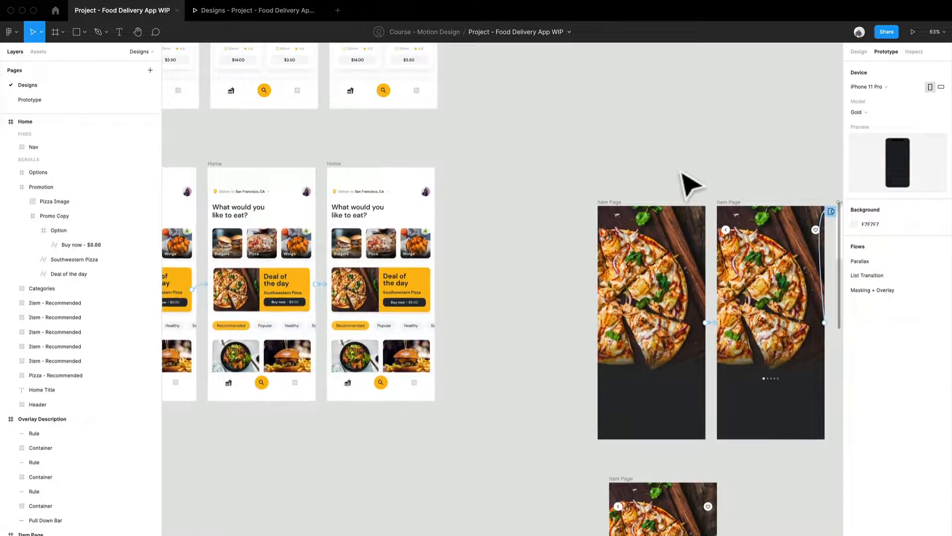
drag(618, 211, 467, 170)
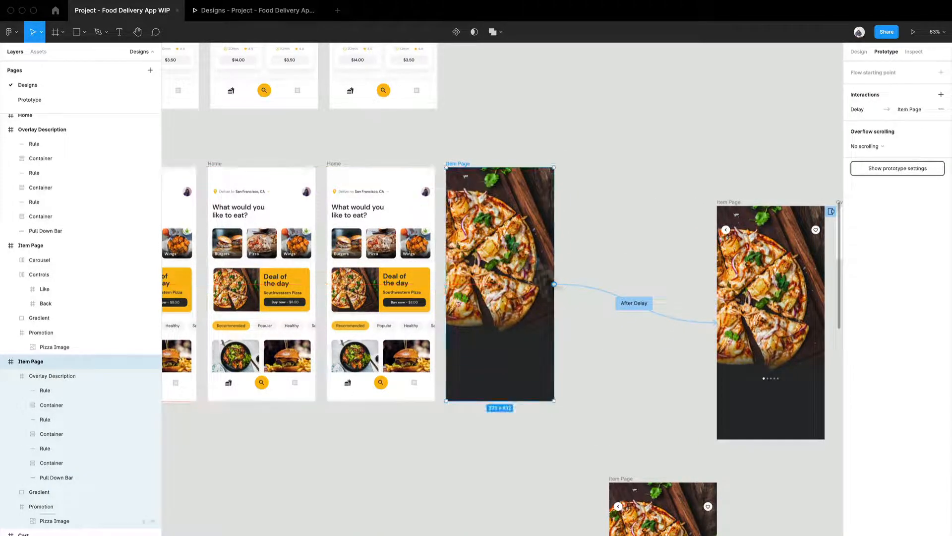
Step: Compare the third Home frame's Promotion card with the Promotion frame in the adjacent Item Page, and show the latter's design properties
scroll(616, 337, down, 3)
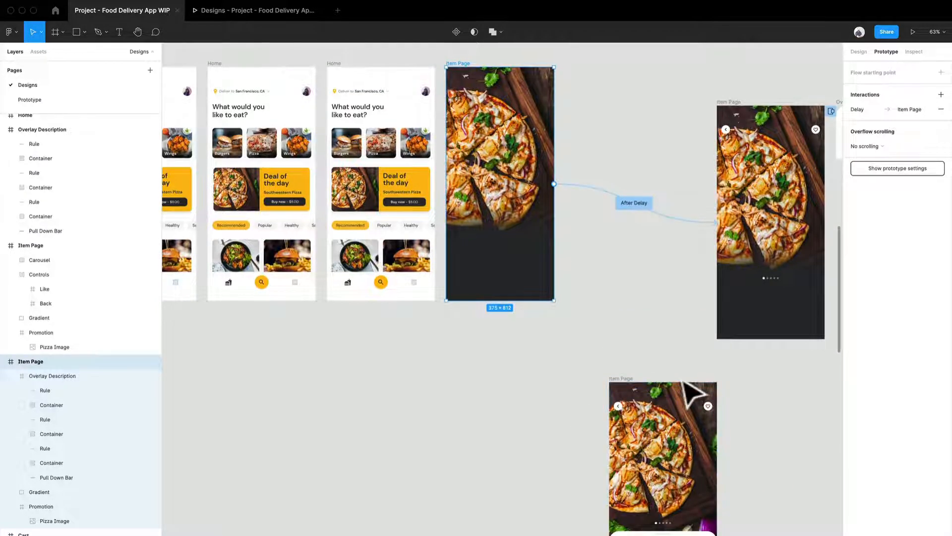
scroll(466, 174, up, 2)
scroll(466, 174, up, 5)
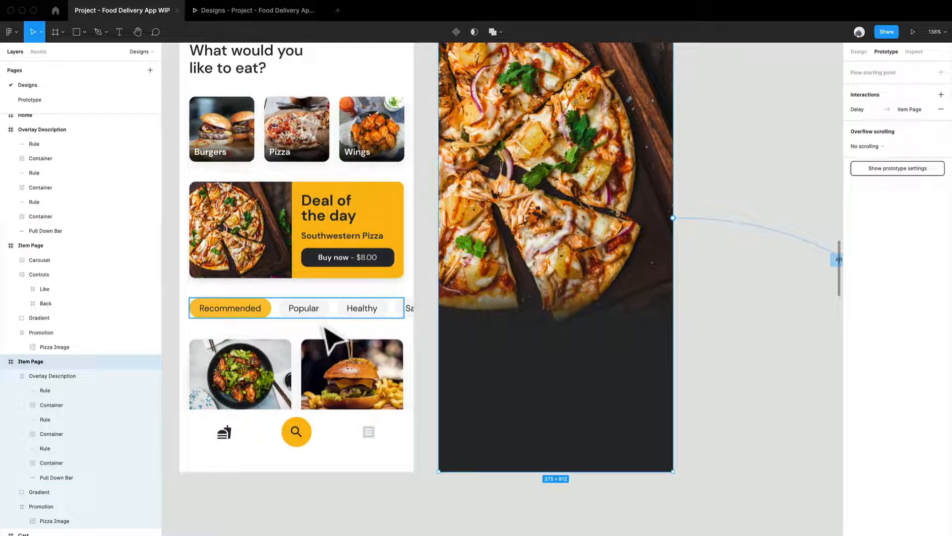
click(381, 250)
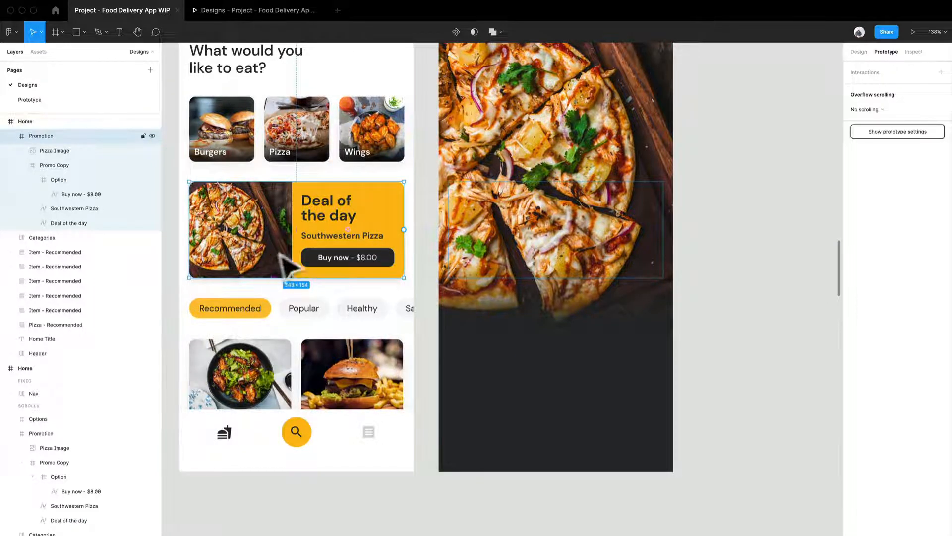
click(573, 263)
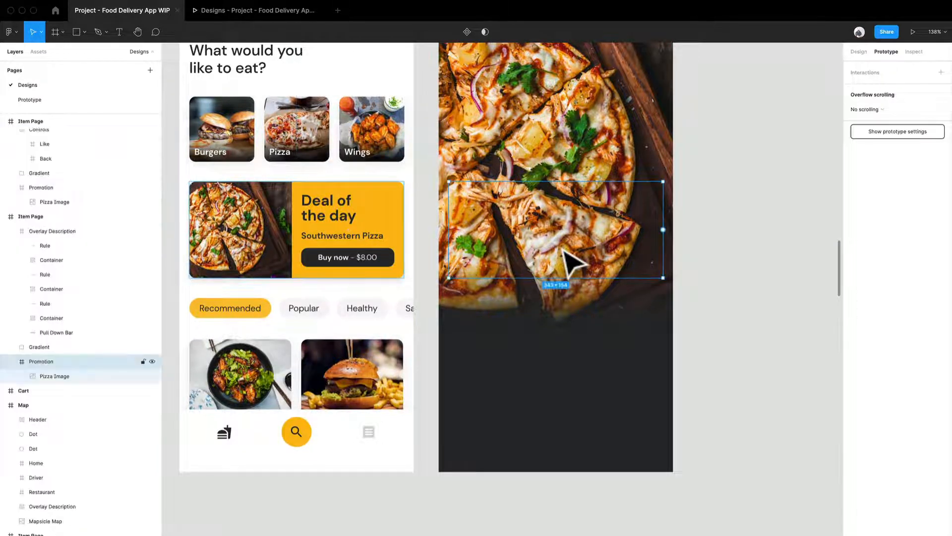
click(866, 52)
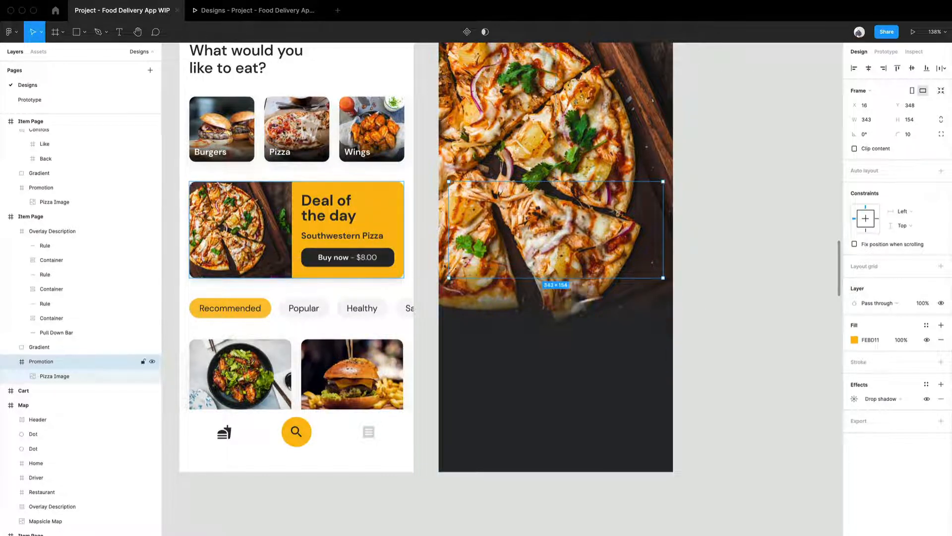
Step: Toggle Clip content on and off for the Item Page's Promotion frame to compare the masking, and inspect its Pizza Image layer
click(855, 149)
click(855, 147)
click(855, 148)
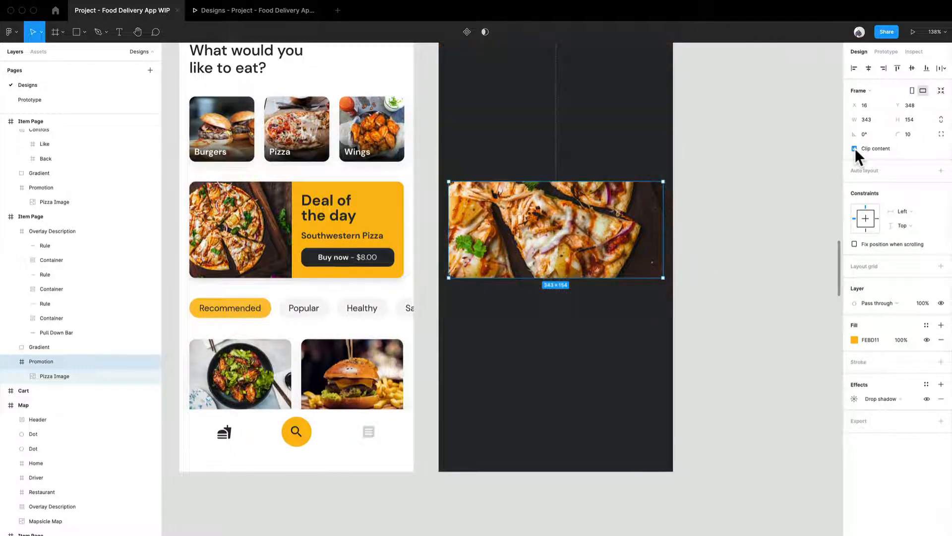
click(855, 148)
click(70, 376)
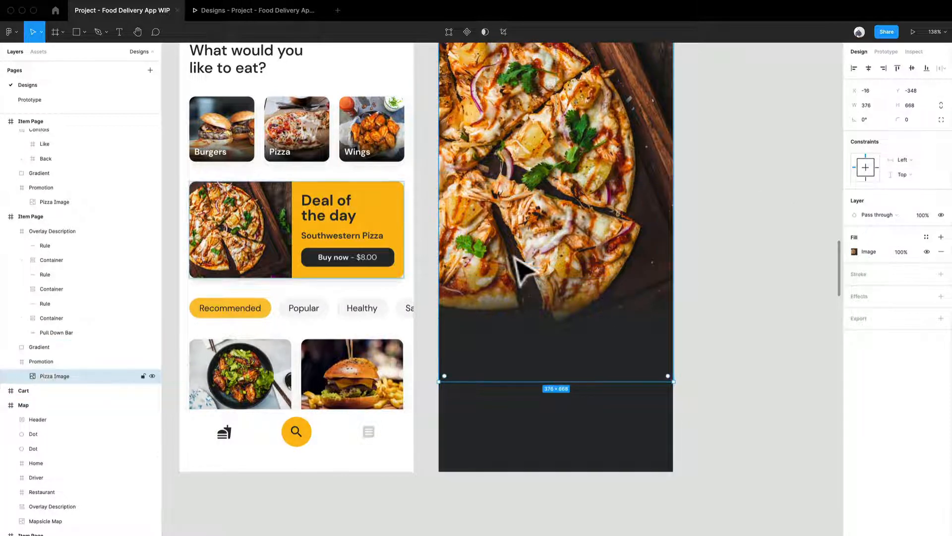
click(59, 360)
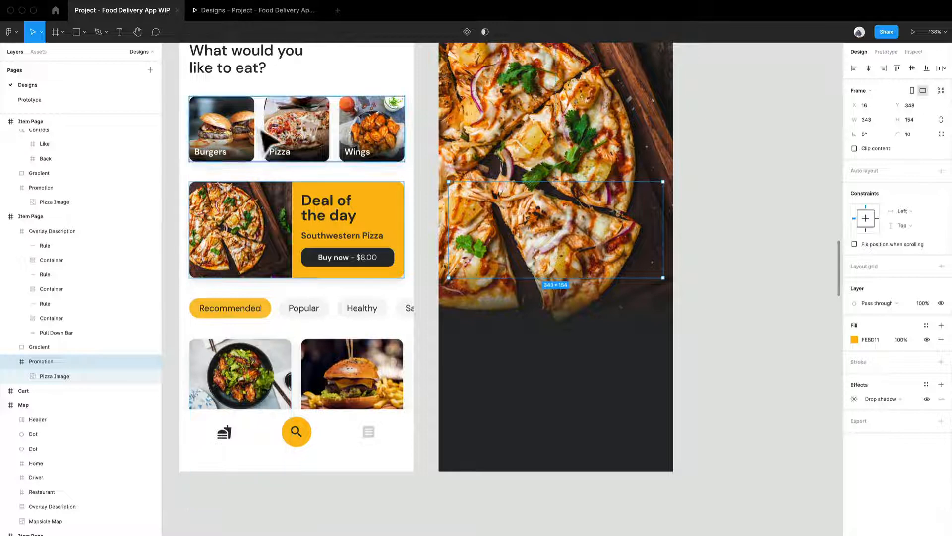
Step: Compare the layers of the third Home frame's Promotion card with the full-screen pizza image in the adjacent Item Page
scroll(319, 237, up, 5)
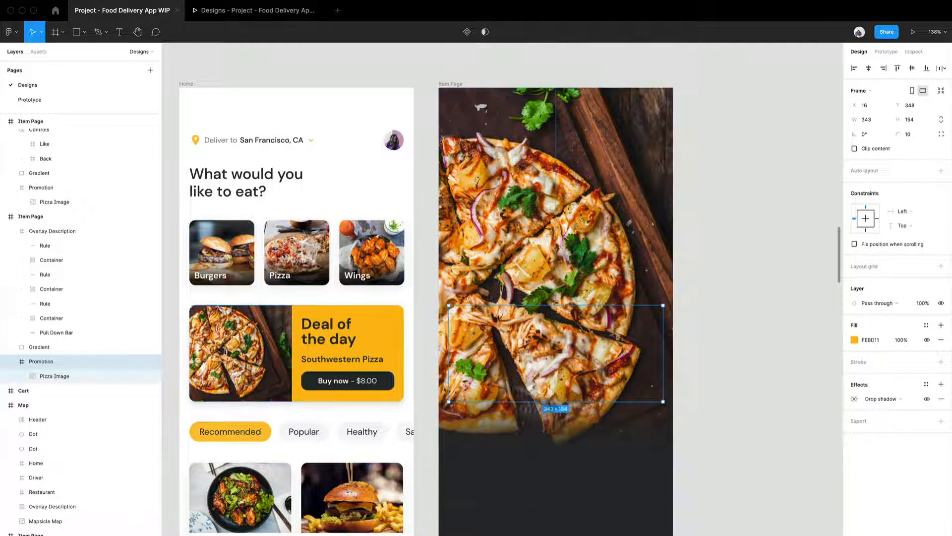
click(388, 353)
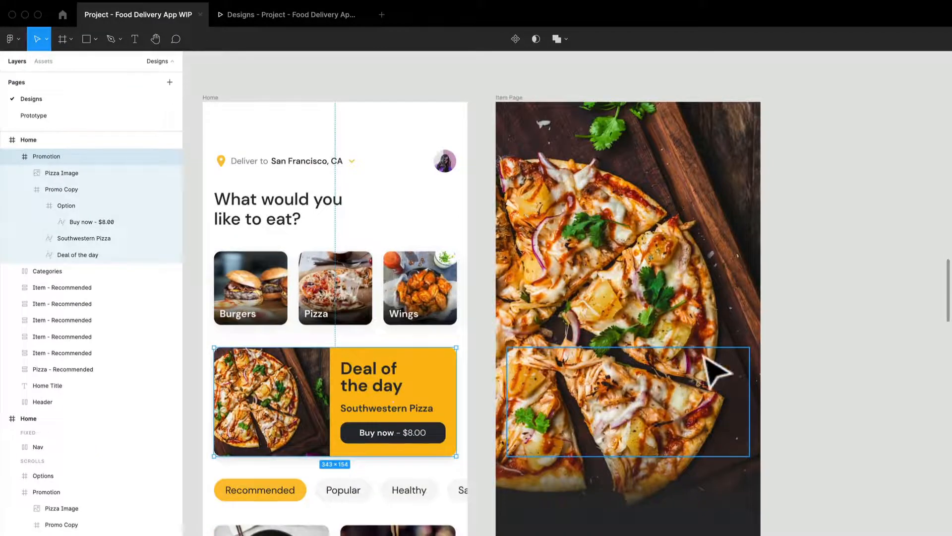
click(791, 248)
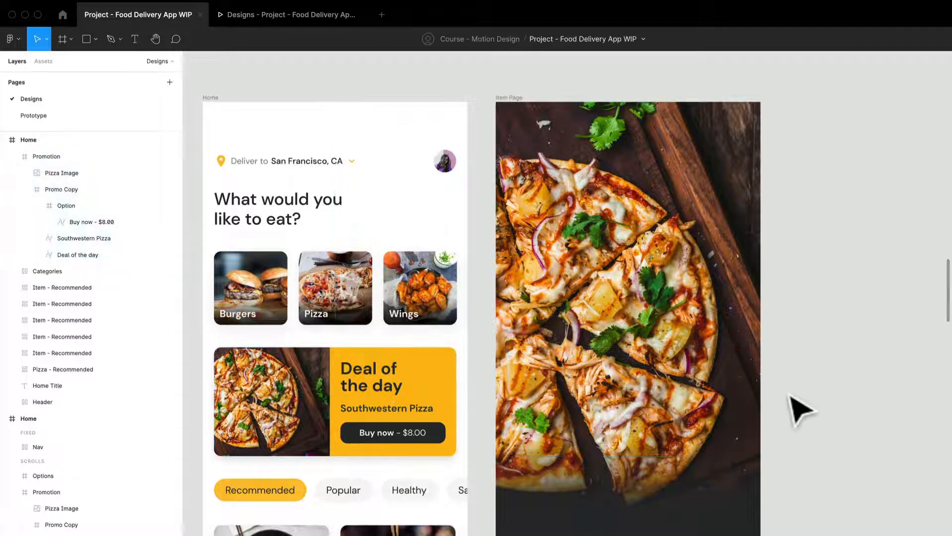
drag(797, 404, 676, 417)
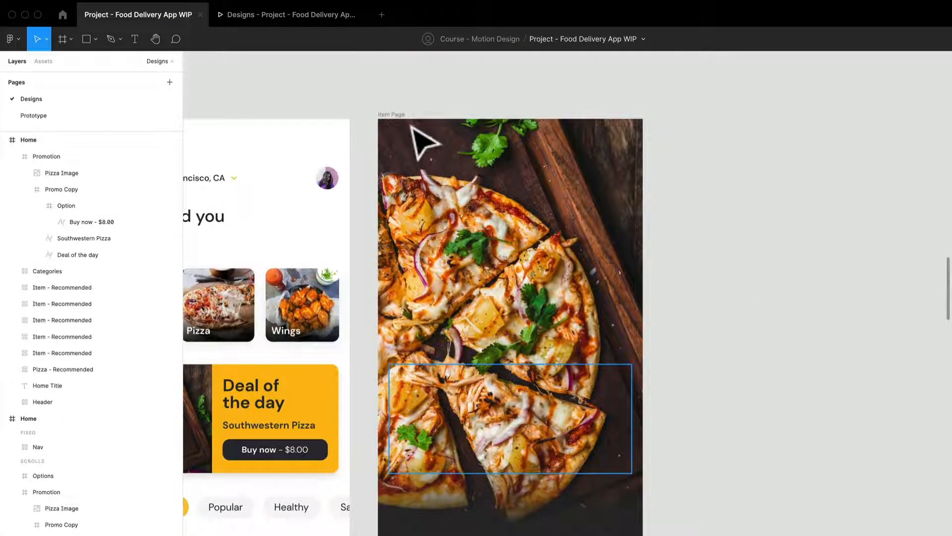
Step: Inspect the Overlay Description layer placed below the bottom edge of the Item Page beside the third Home frame
click(417, 137)
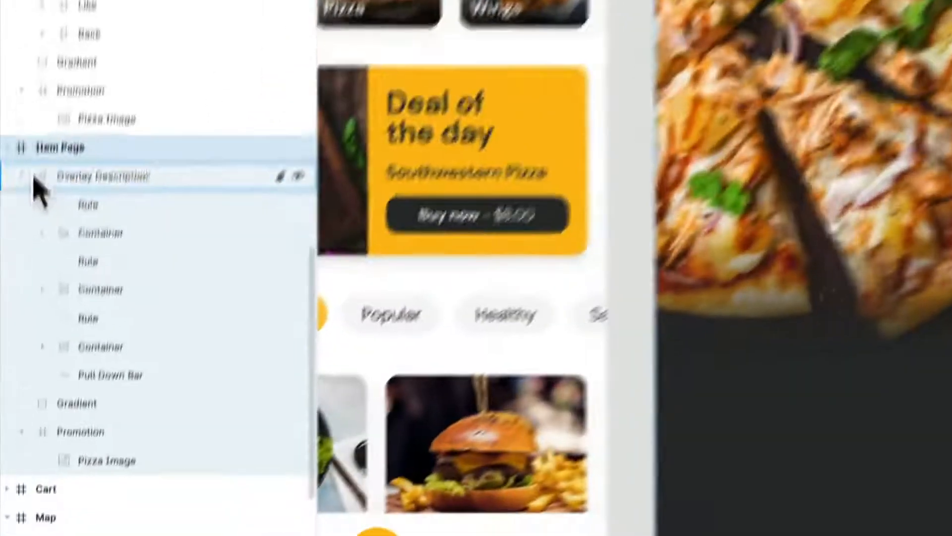
click(34, 177)
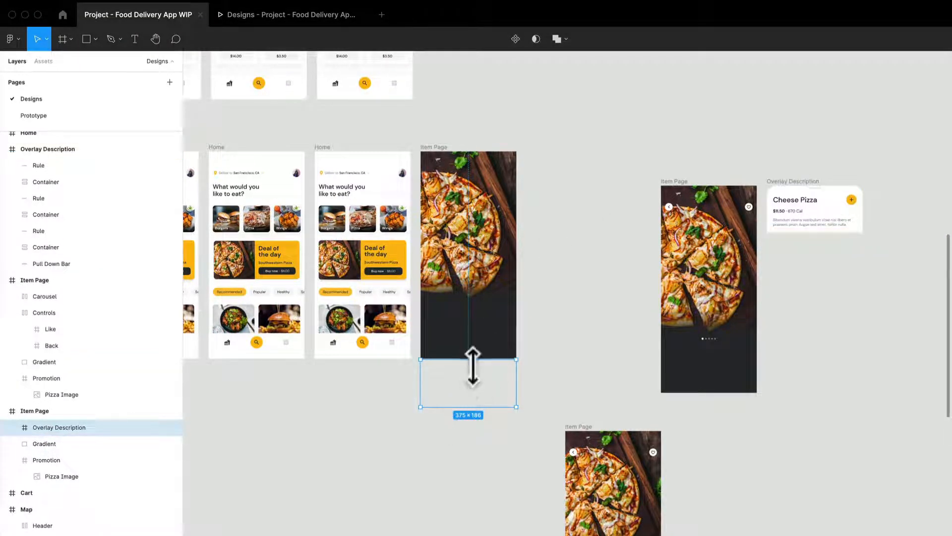
scroll(472, 367, up, 5)
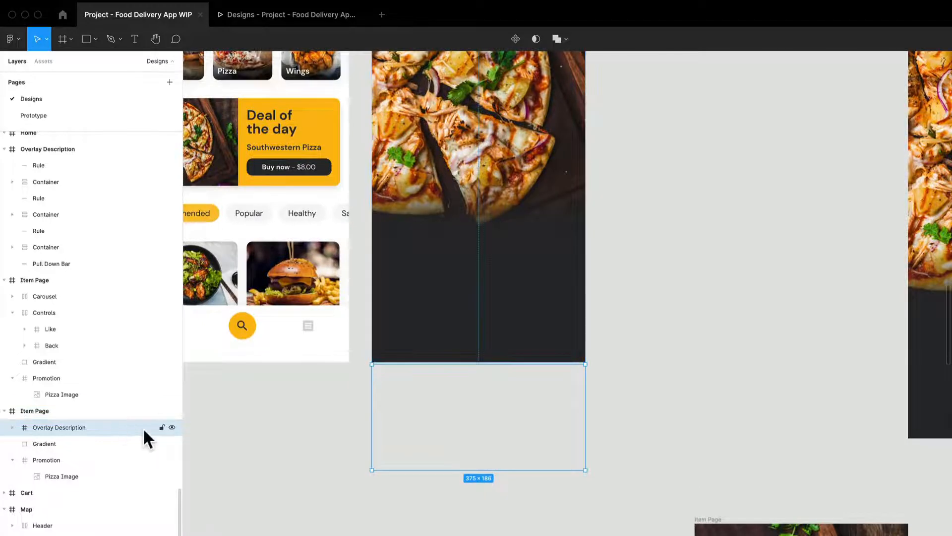
scroll(246, 410, down, 5)
Step: Duplicate the Item Page beside the third Home frame and place the copy directly below it
click(245, 410)
click(328, 166)
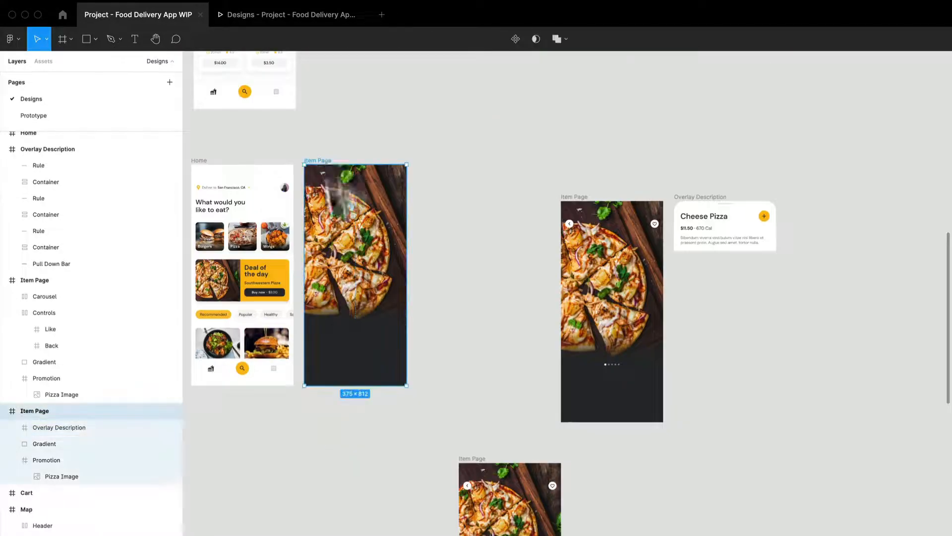
drag(328, 166, 355, 472)
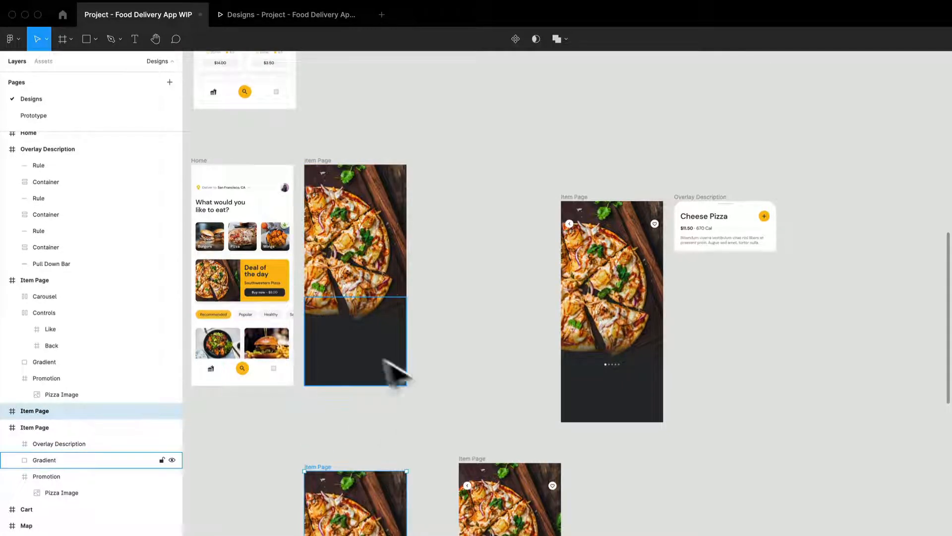
Step: Delete the Overlay Description from the upper Item Page beside the third Home frame
click(313, 160)
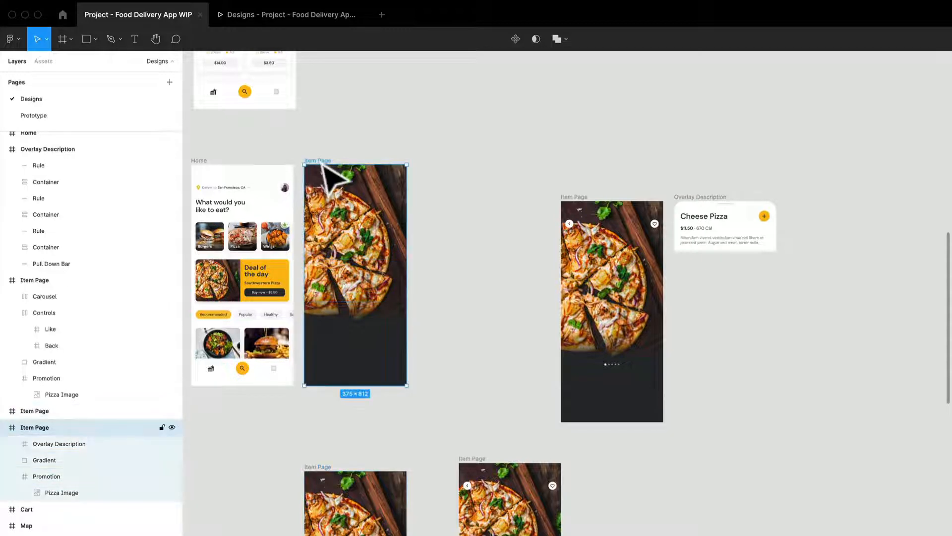
click(101, 443)
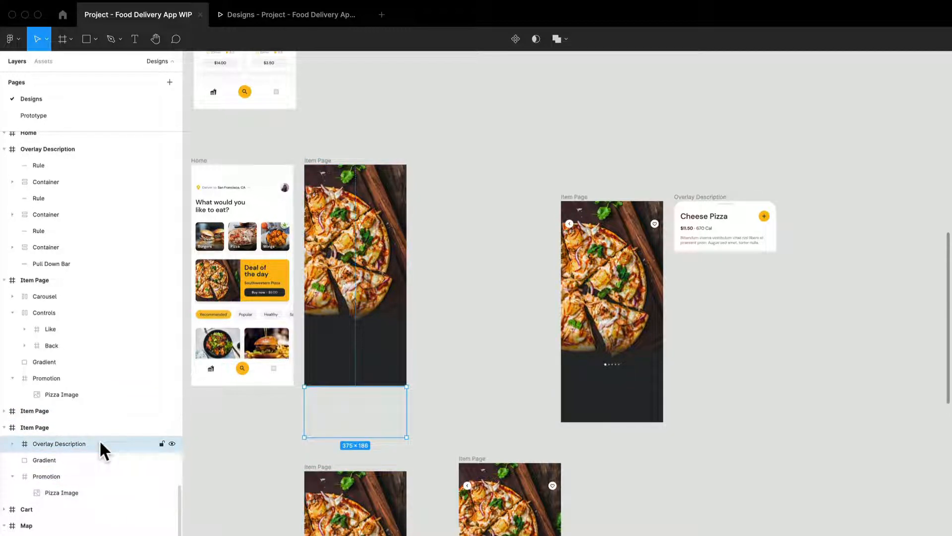
key(Delete)
click(389, 366)
scroll(372, 347, up, 3)
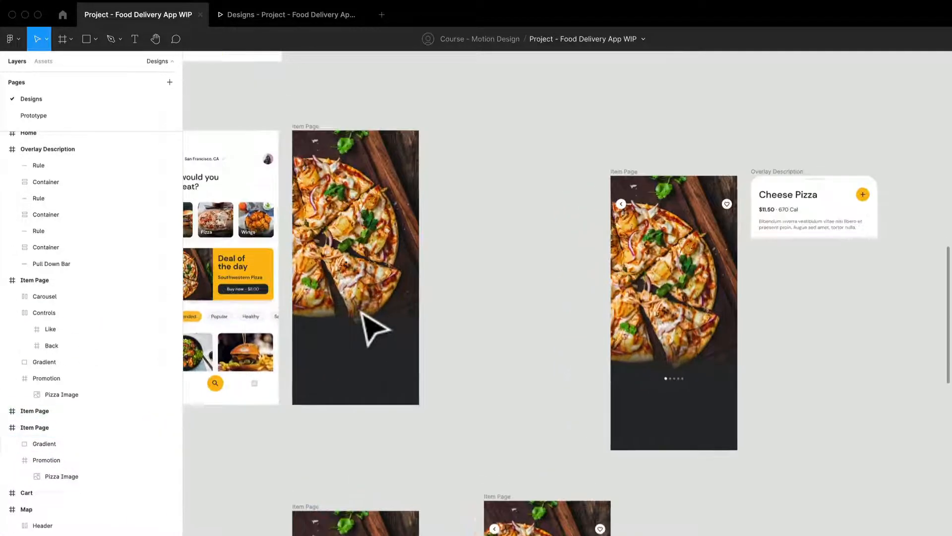
Step: Examine the Gradient layer that covers the lower part of the first Item Page
click(370, 374)
scroll(367, 348, up, 5)
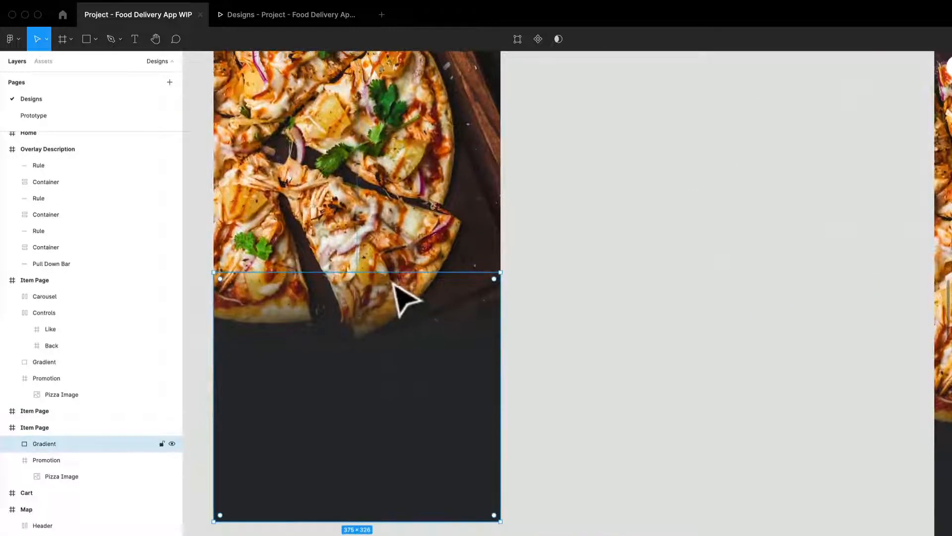
drag(392, 328, 391, 281)
key(Escape)
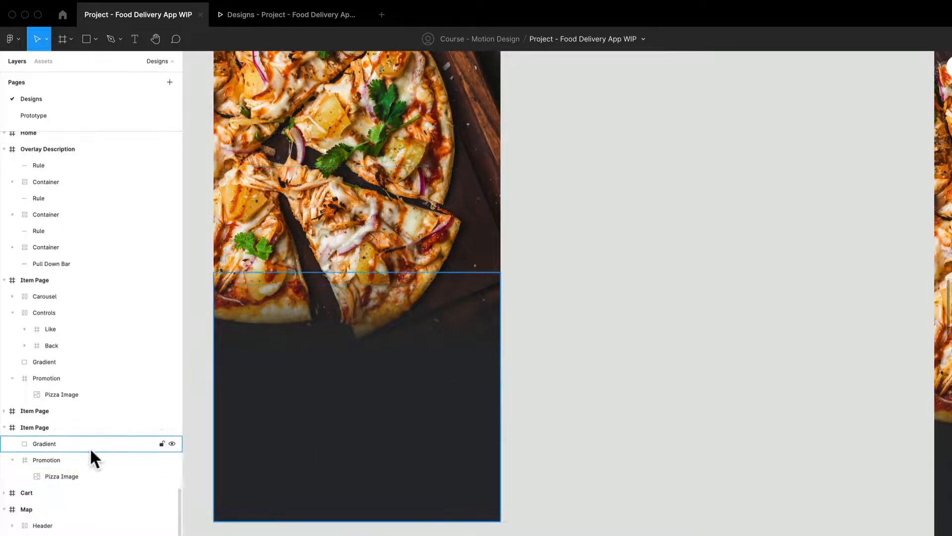
scroll(341, 437, down, 5)
click(345, 441)
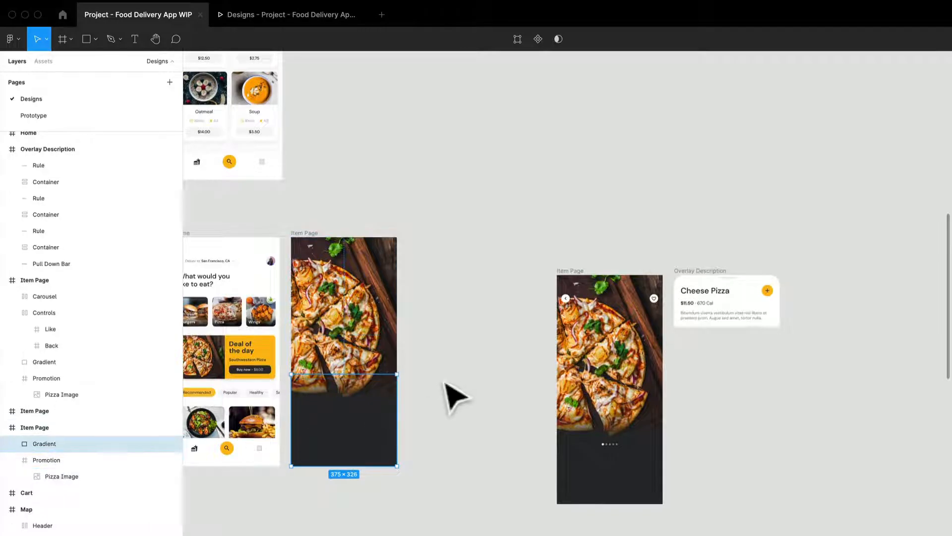
Step: Move the Item Page with back and like controls directly beside the first Item Page, top-aligned, and inspect its Controls and Carousel layers
scroll(434, 396, right, 2)
drag(469, 285, 518, 195)
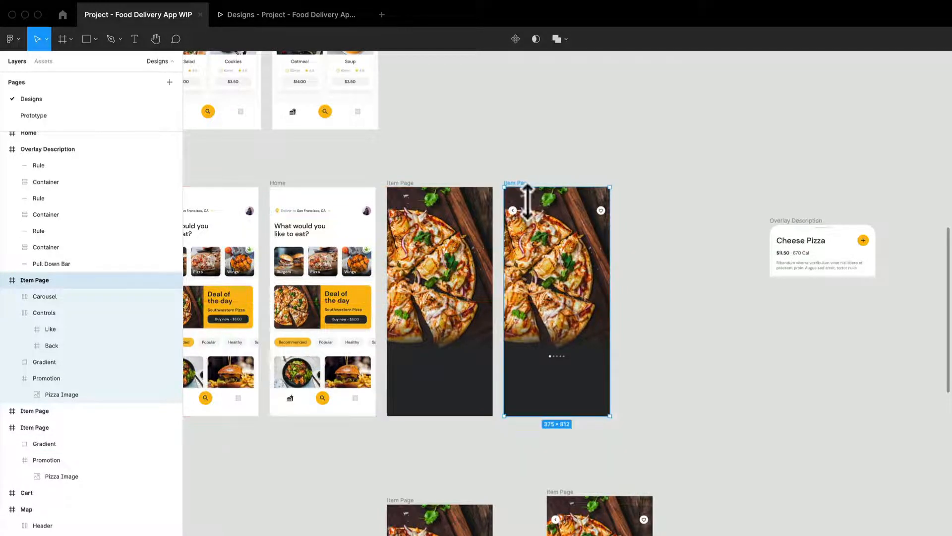
scroll(518, 194, up, 5)
click(527, 243)
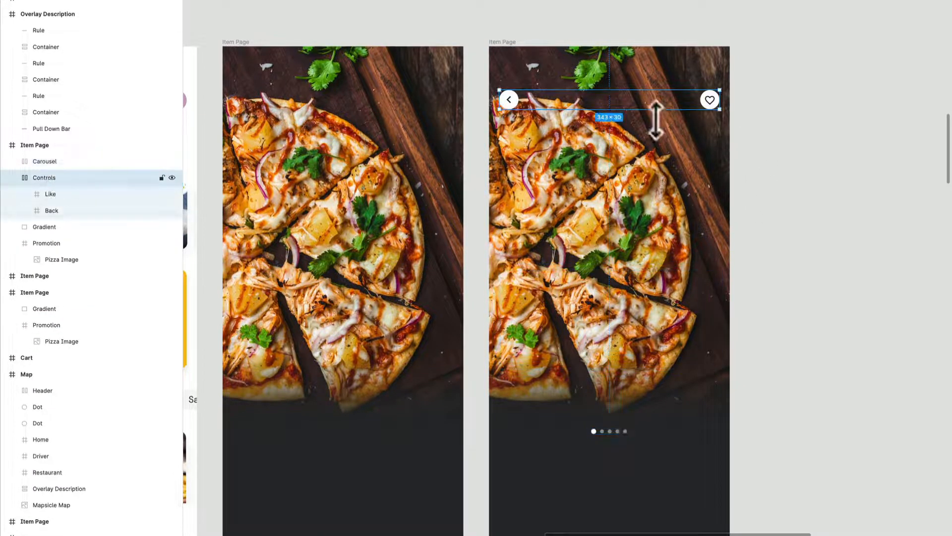
click(70, 164)
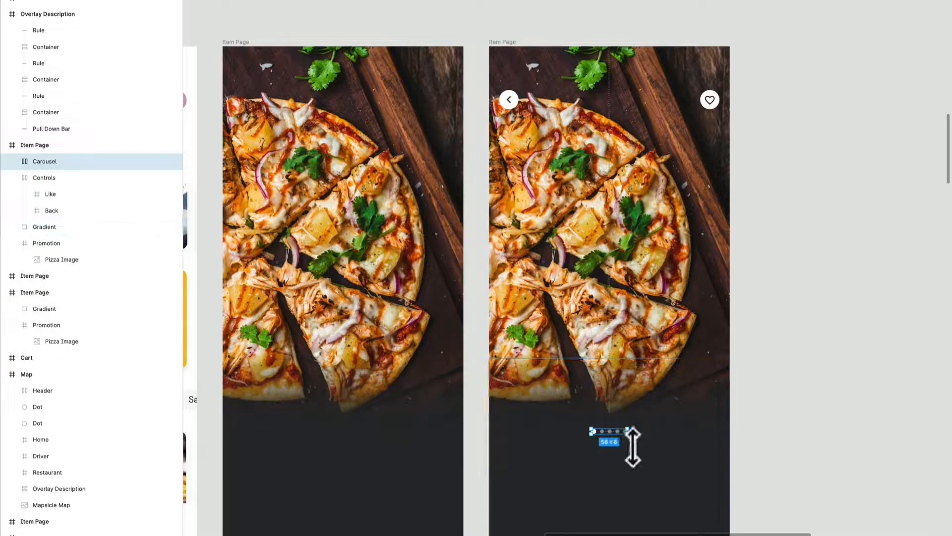
scroll(628, 434, down, 3)
Step: Move the Overlay Description frame directly beside the second Item Page, aligned with its top edge
drag(748, 323, 698, 167)
scroll(696, 166, down, 3)
scroll(707, 179, down, 5)
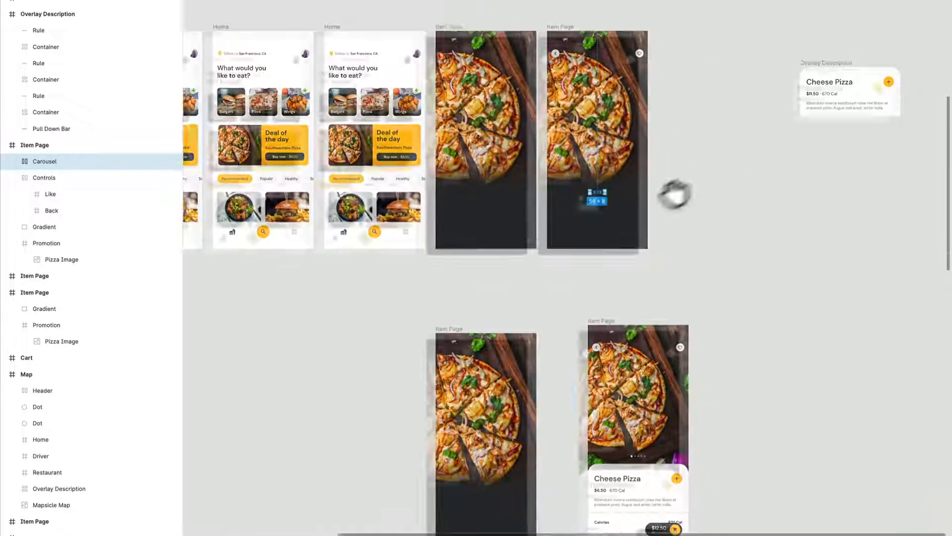
drag(776, 110, 631, 64)
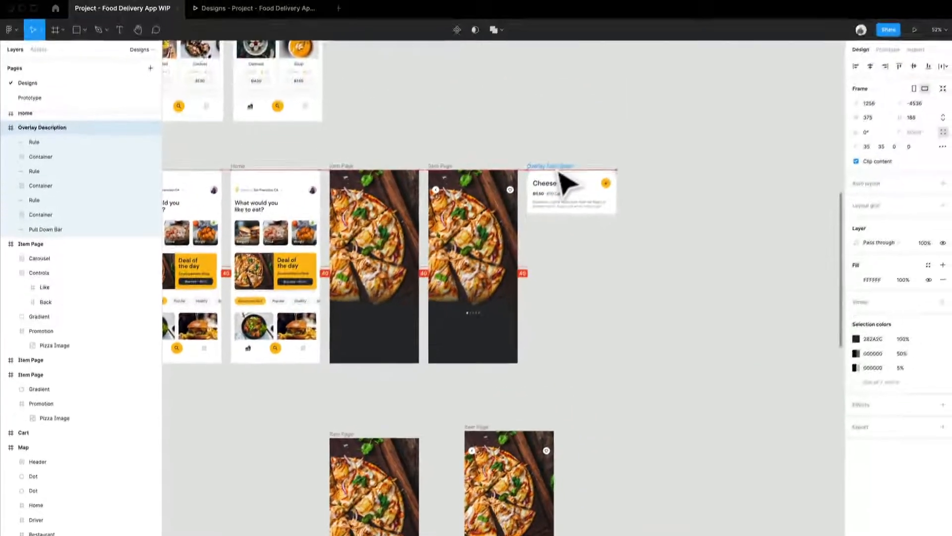
drag(558, 170, 558, 170)
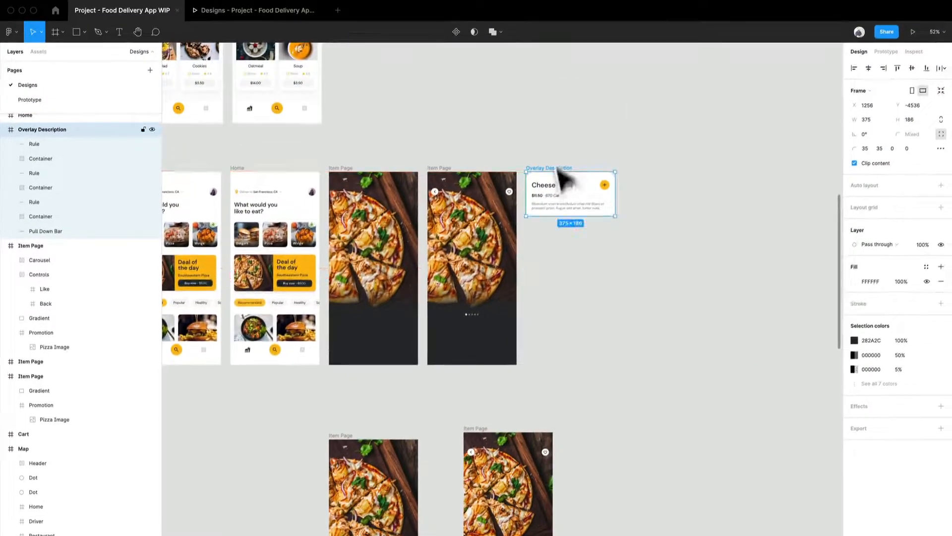
click(552, 147)
Step: Show the prototype connections and review the interaction details of the link between the two adjacent Item Page frames
click(886, 52)
scroll(453, 248, up, 10)
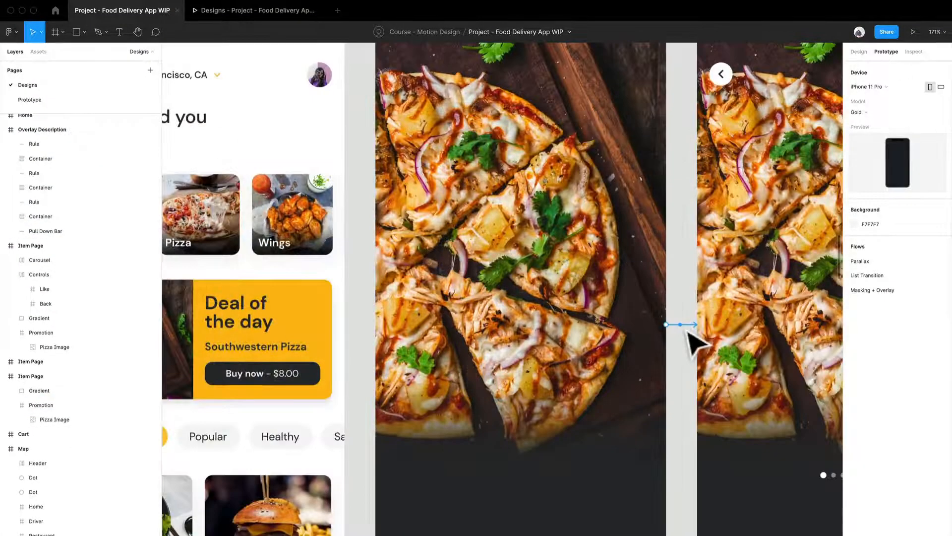
drag(689, 336, 583, 331)
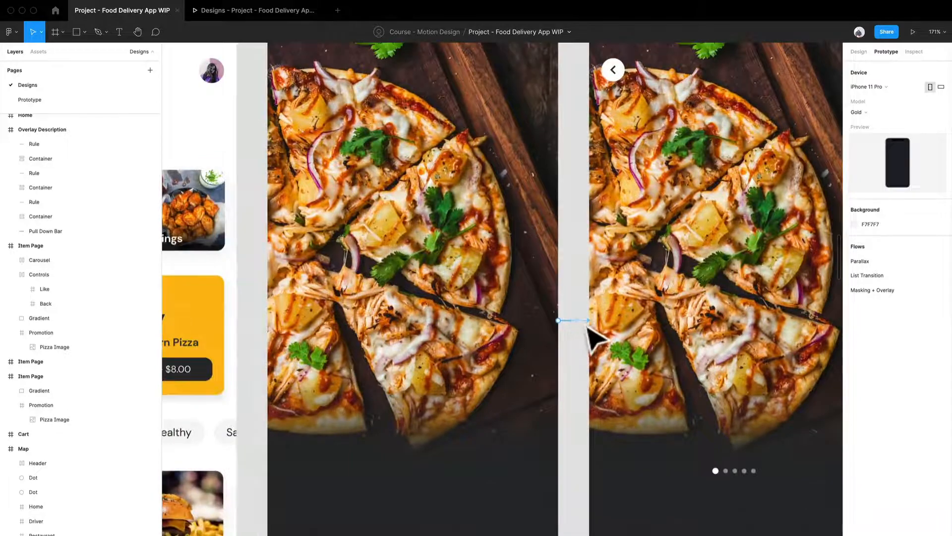
click(586, 327)
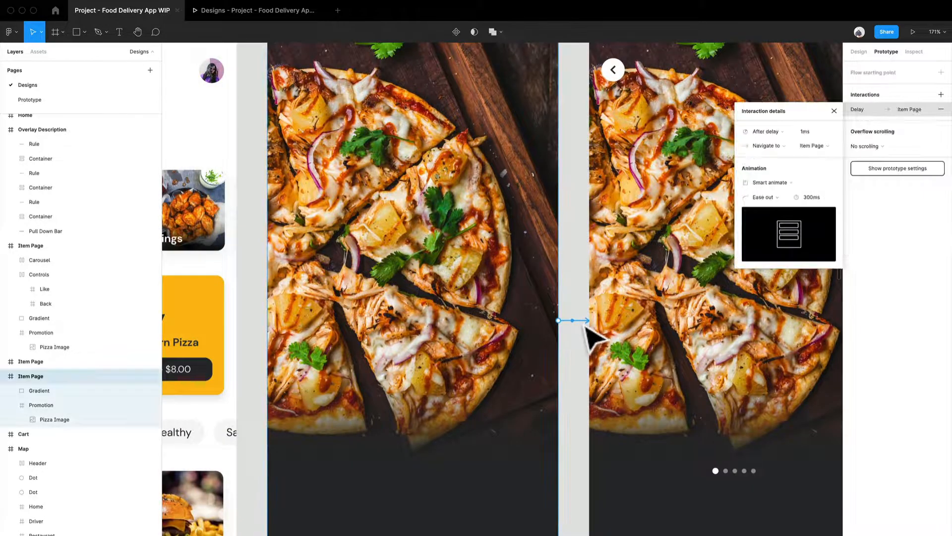
Step: Connect the third Home frame to the first Item Page with a prototype link
scroll(590, 338, left, 5)
click(491, 146)
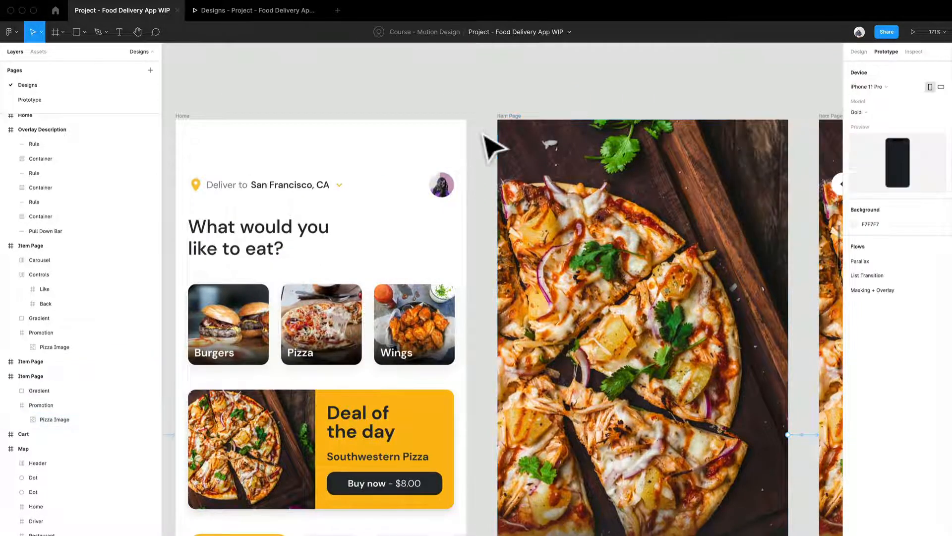
click(187, 132)
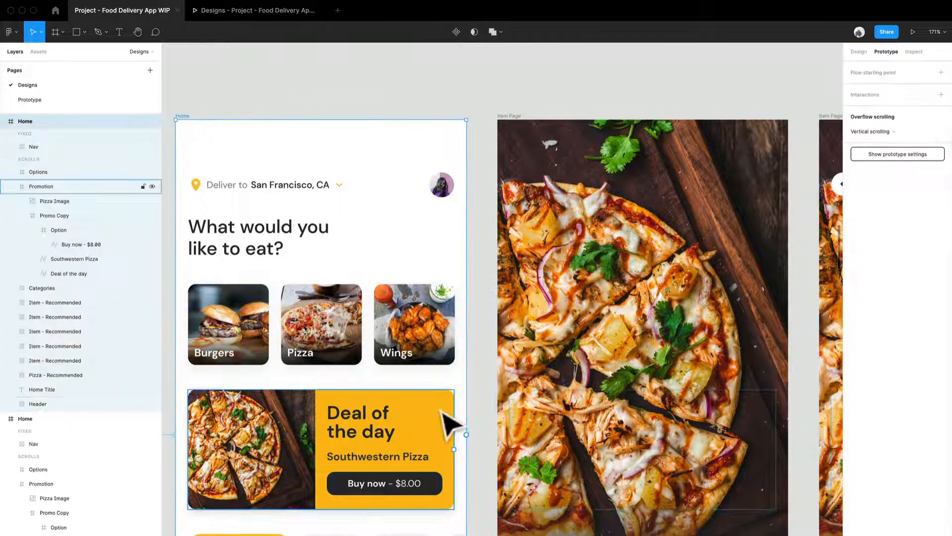
drag(508, 452, 540, 454)
Step: Set the third Home frame's interaction to trigger after a 1 ms delay with a 250 ms animation duration
scroll(446, 446, down, 5)
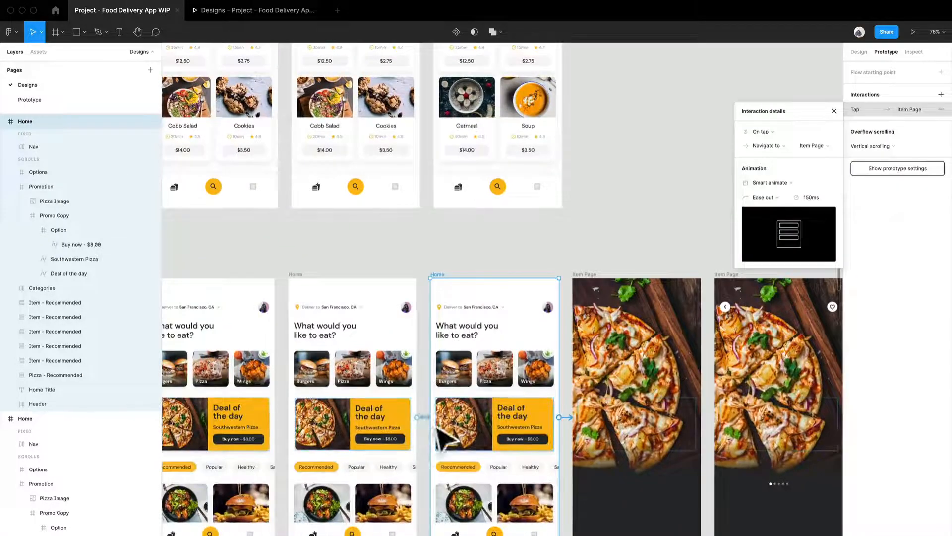
scroll(438, 429, right, 4)
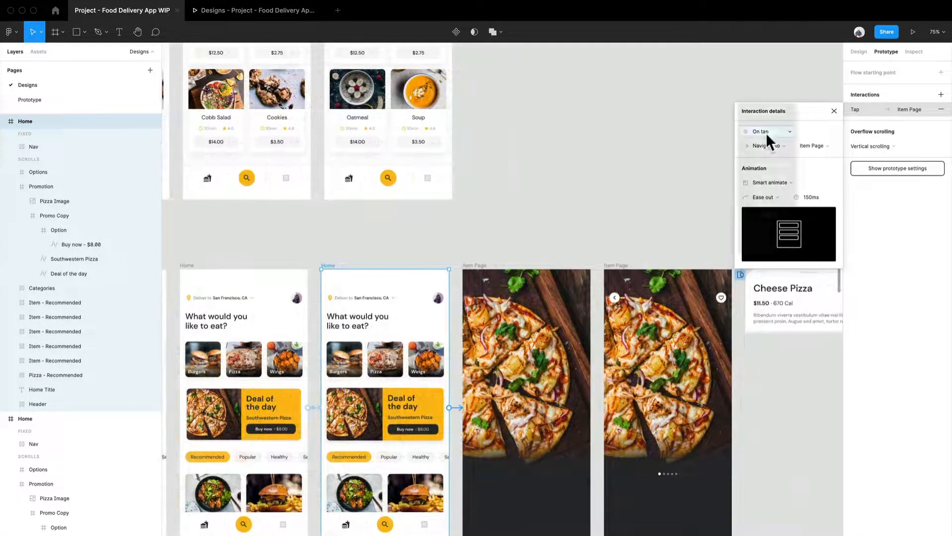
click(766, 133)
click(769, 233)
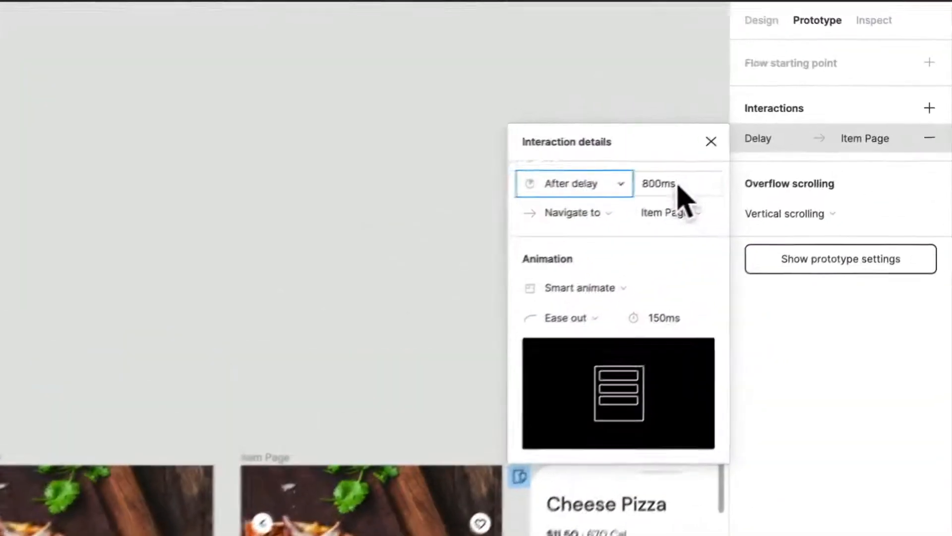
click(678, 187)
text(1)
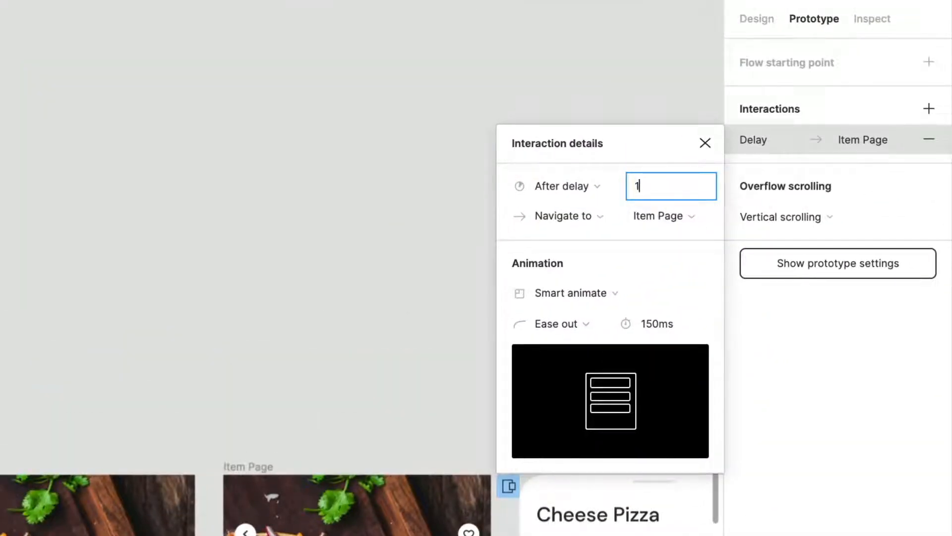
click(671, 325)
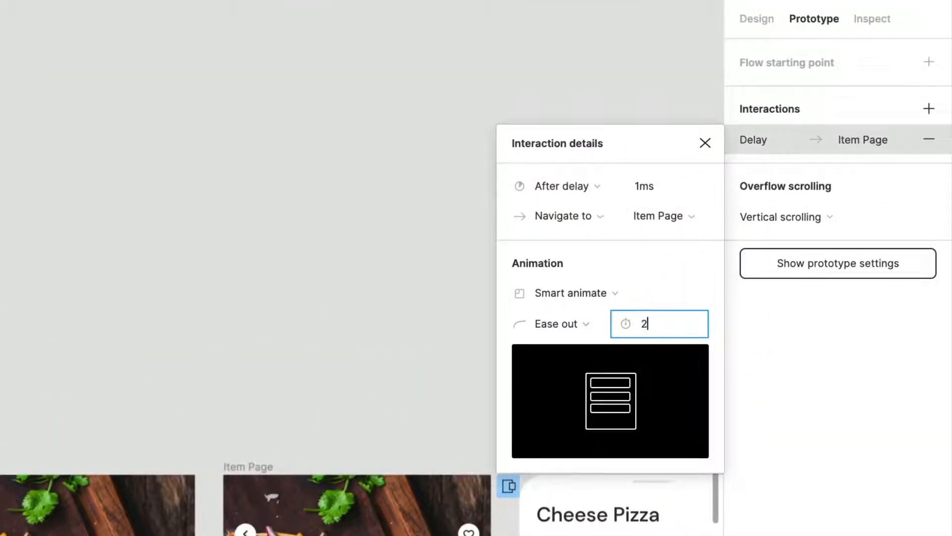
key(Return)
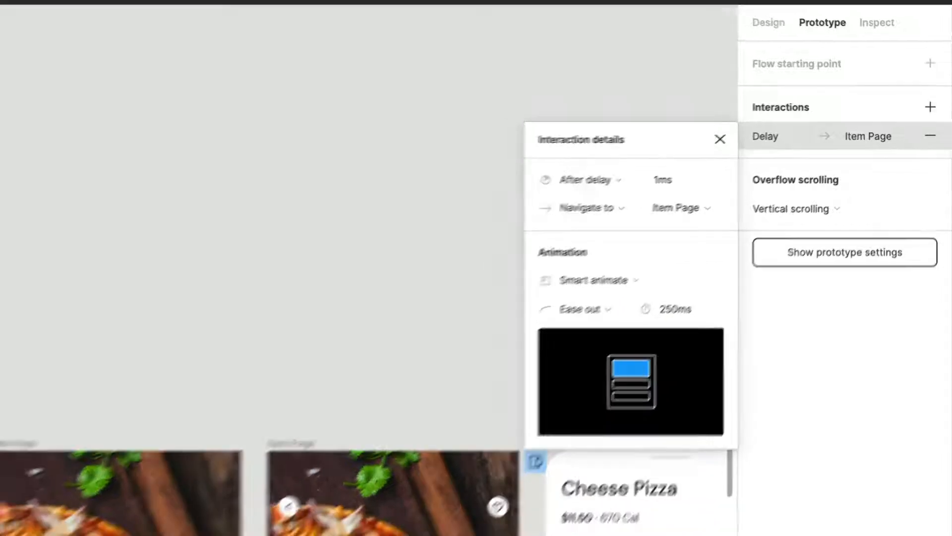
click(127, 336)
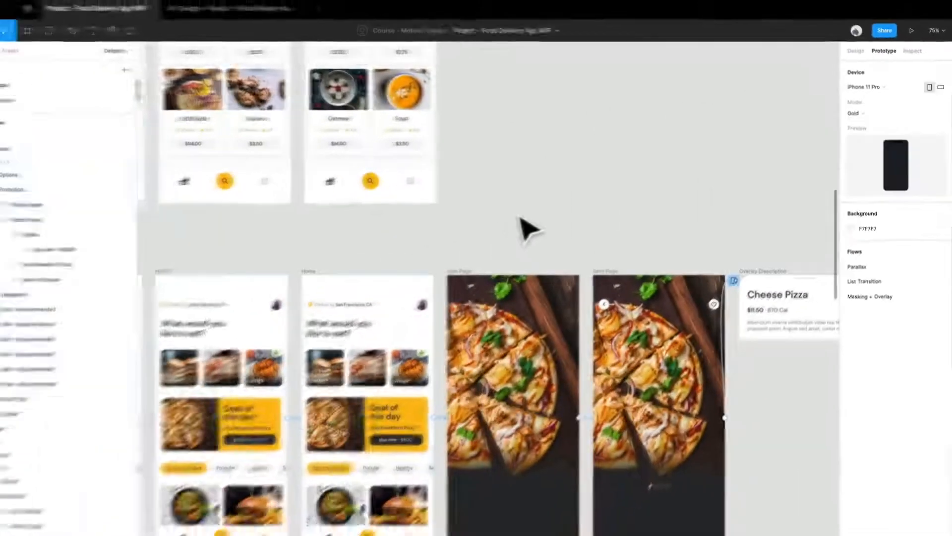
Step: Review the interaction details and animation duration of the link between the two adjacent Item Page frames
scroll(223, 369, right, 2)
scroll(224, 369, down, 2)
scroll(458, 305, up, 5)
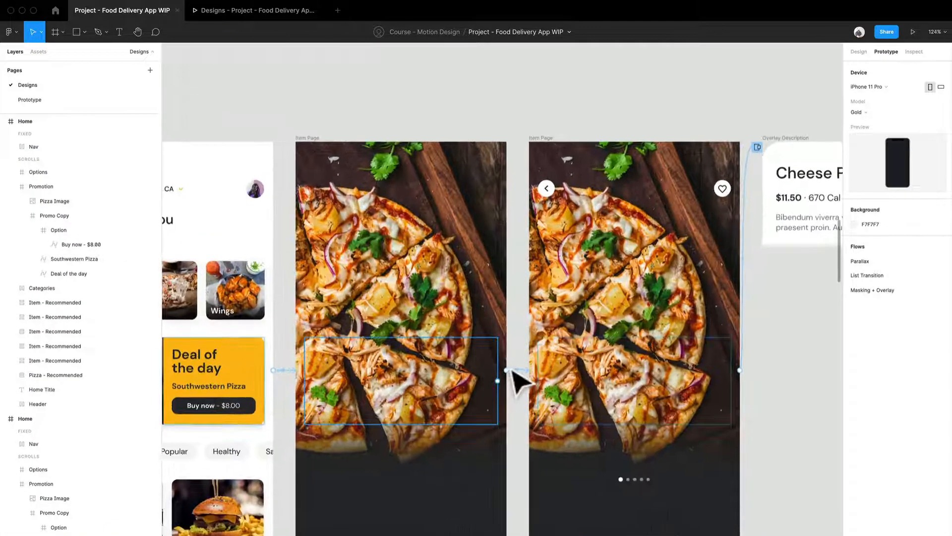
click(516, 370)
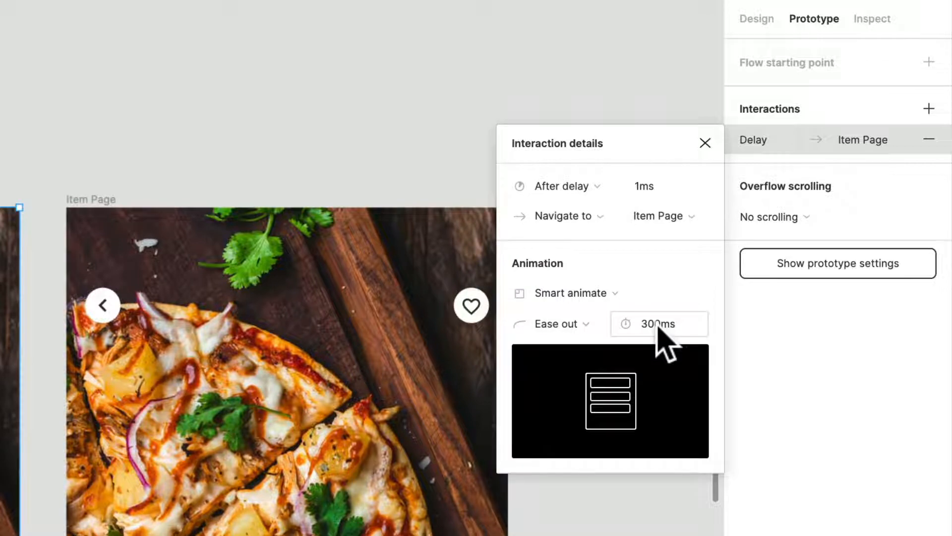
click(658, 325)
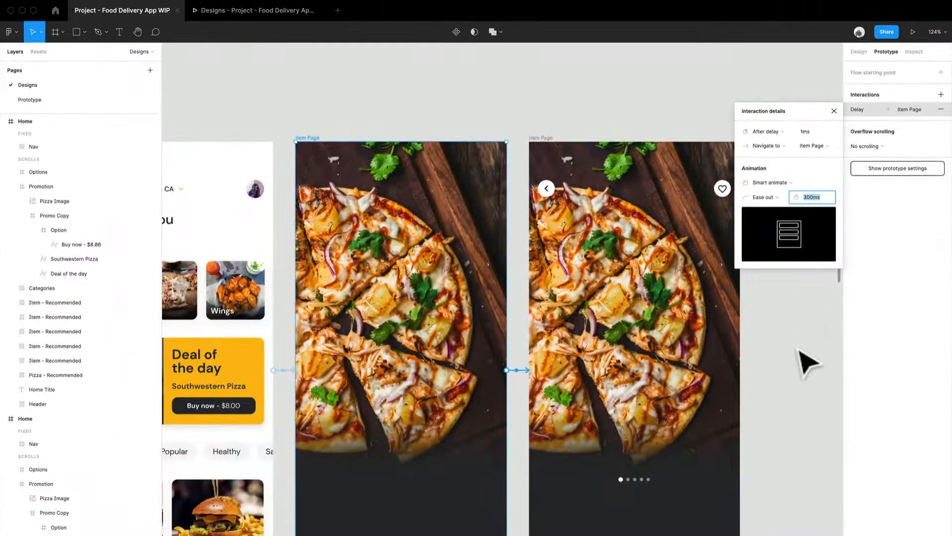
click(799, 349)
Step: Open the interaction linking the second Item Page to the Overlay Description and check its action options, keeping Open overlay
drag(800, 350, 585, 336)
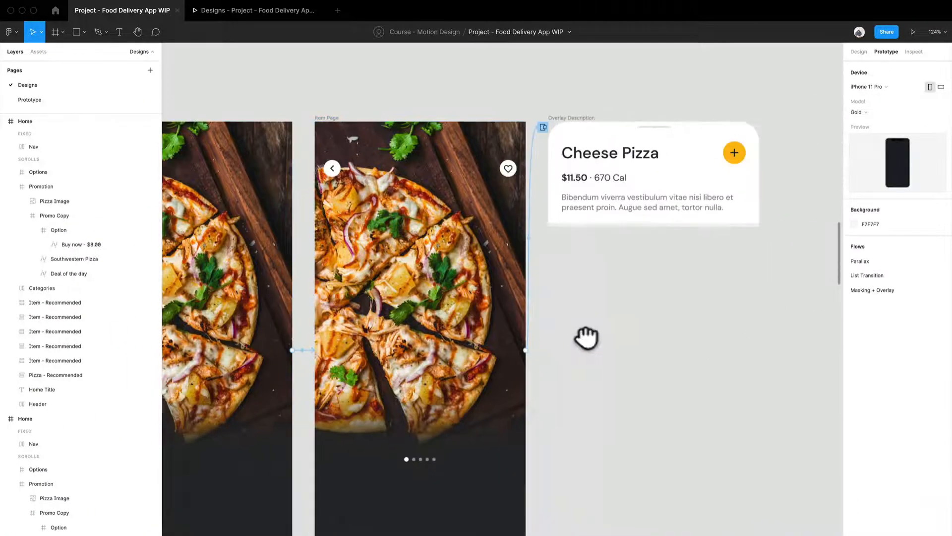
click(541, 163)
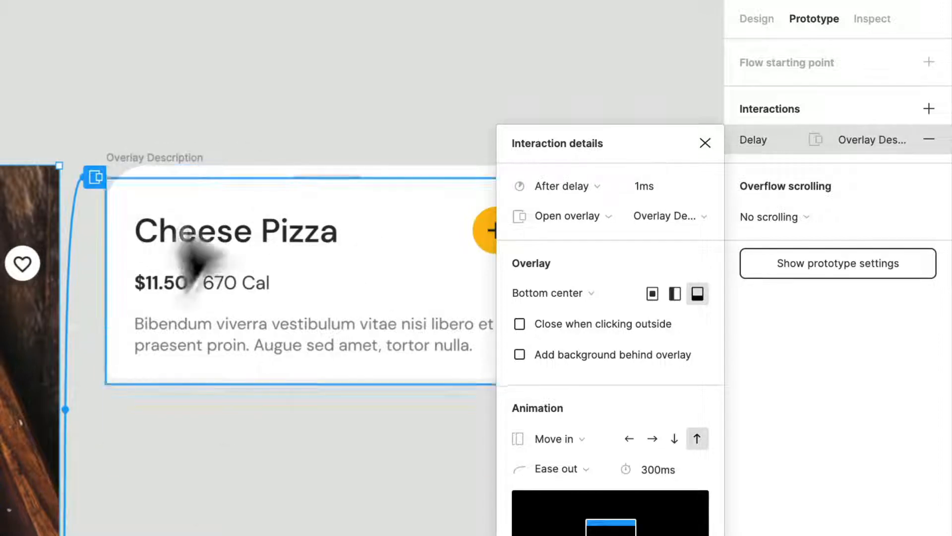
drag(323, 457, 247, 449)
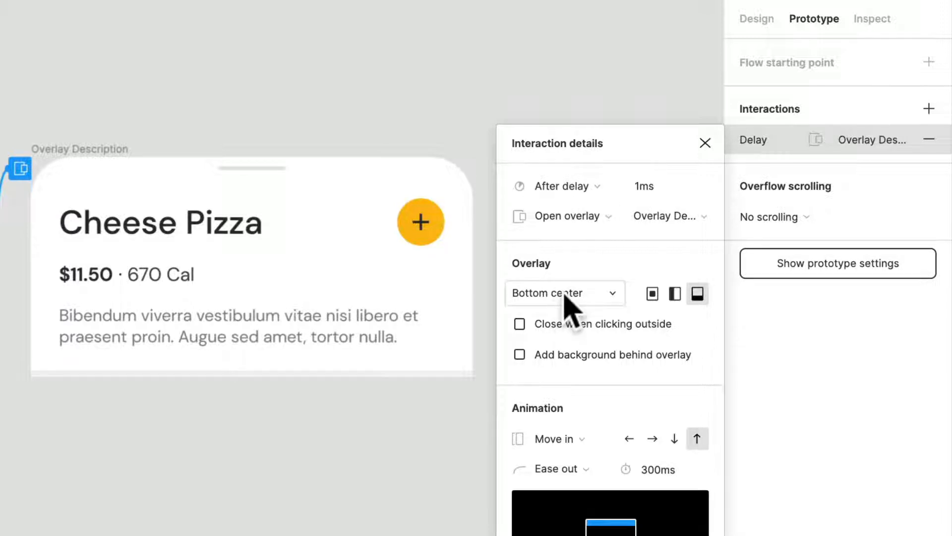
click(598, 219)
click(599, 217)
click(599, 219)
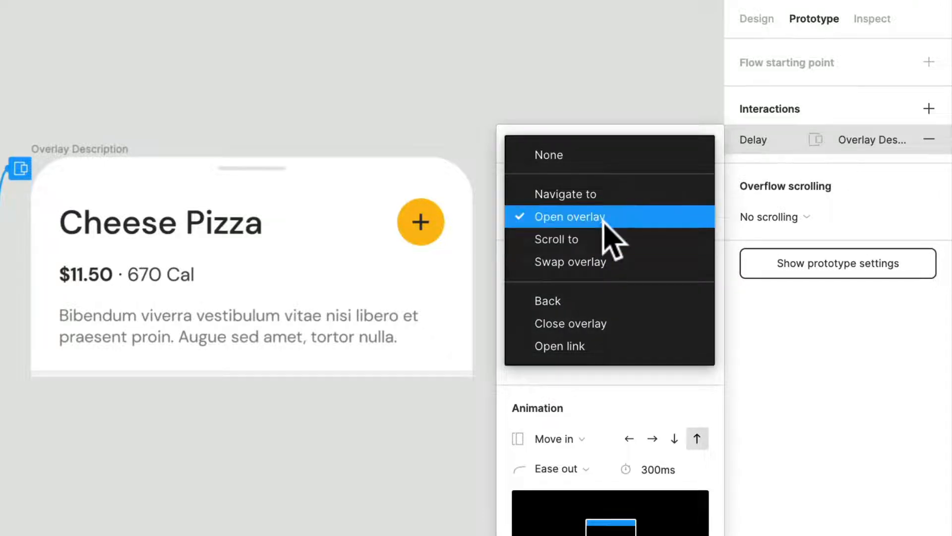
click(603, 219)
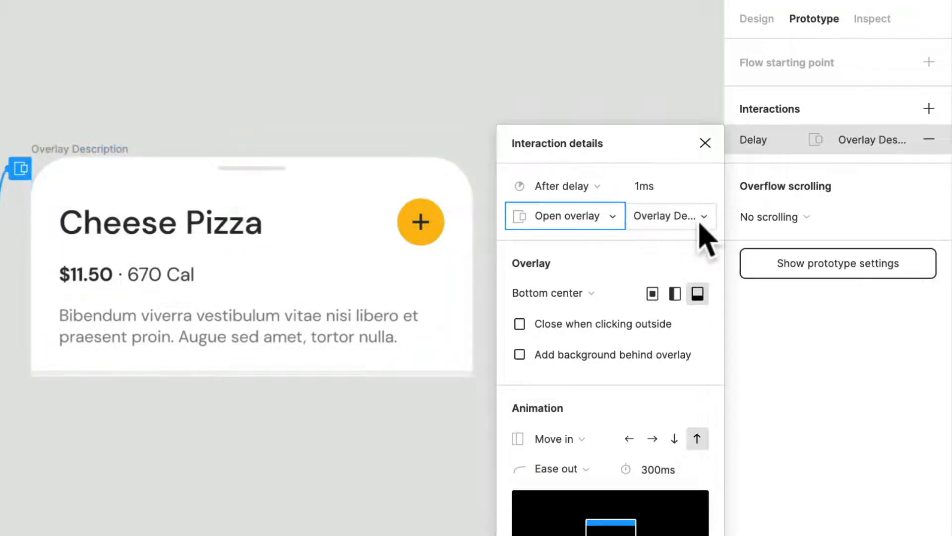
Step: Check the overlay's position and animation options, keeping Bottom center and Move in with the upward direction
click(605, 294)
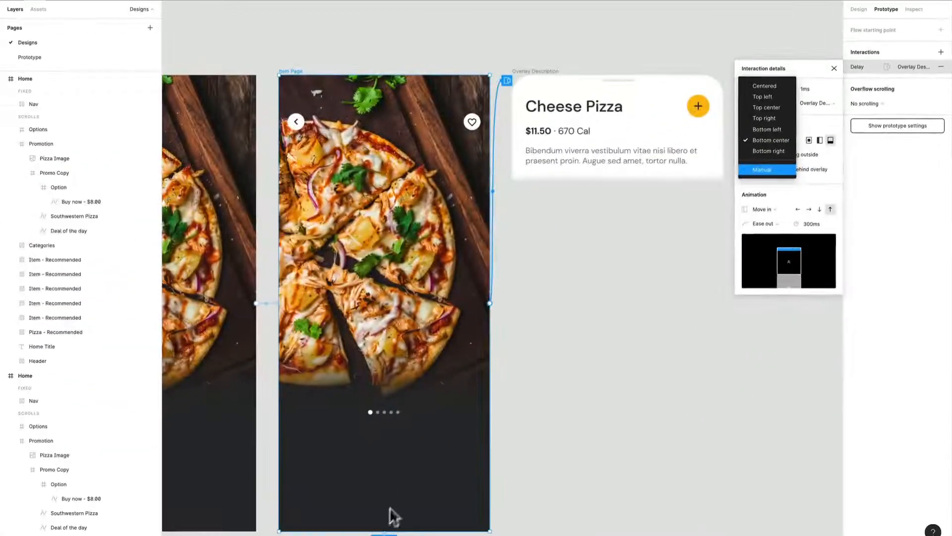
click(773, 140)
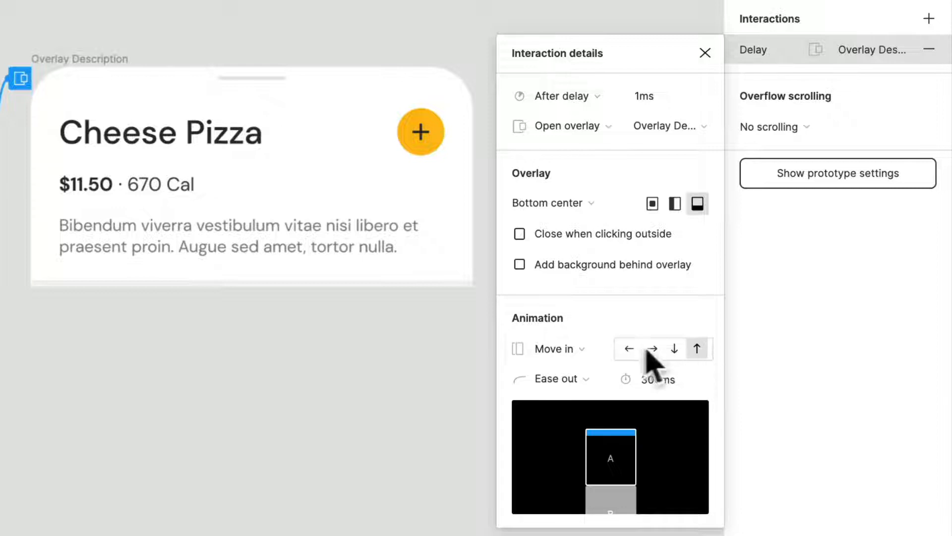
click(556, 352)
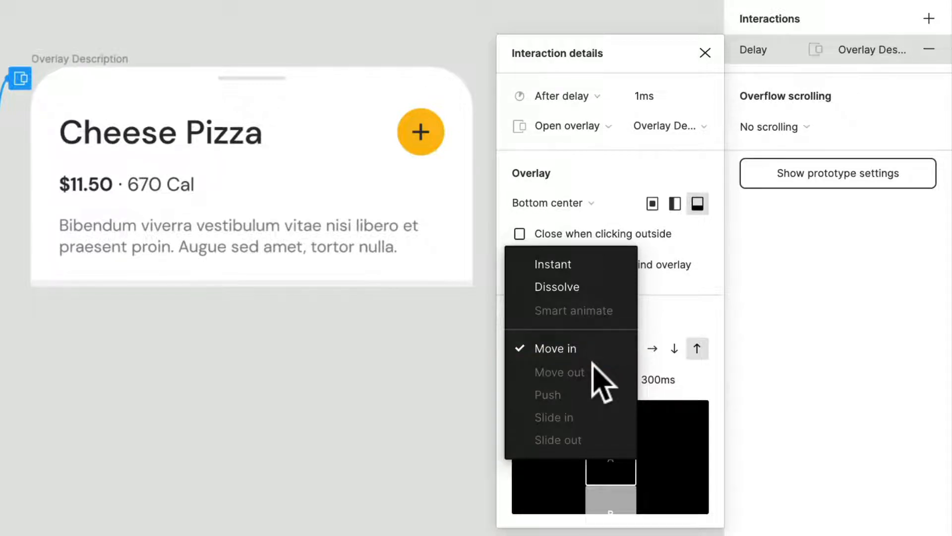
click(696, 349)
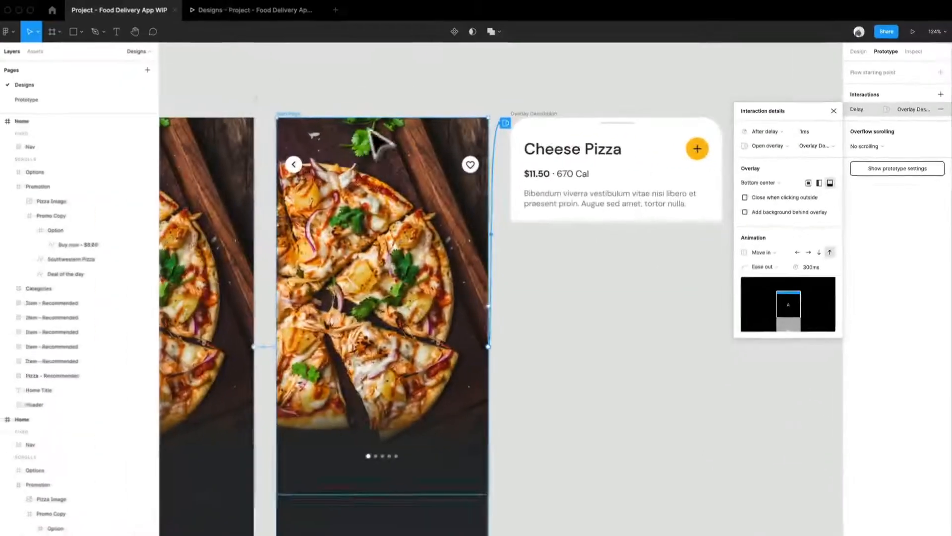
Step: Switch to the prototype preview, restart the Masking + Overlay flow and play it from the Deal of the day card
click(247, 14)
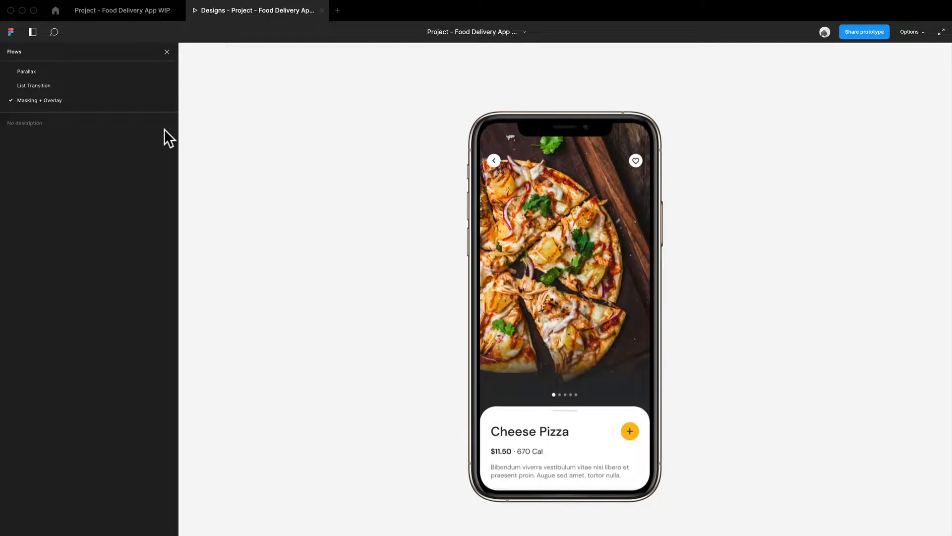
key(r)
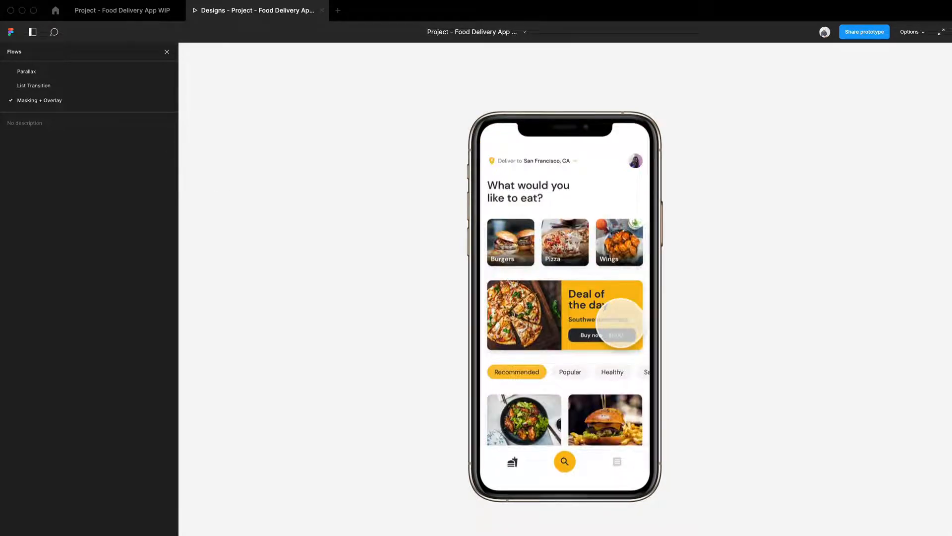
click(620, 323)
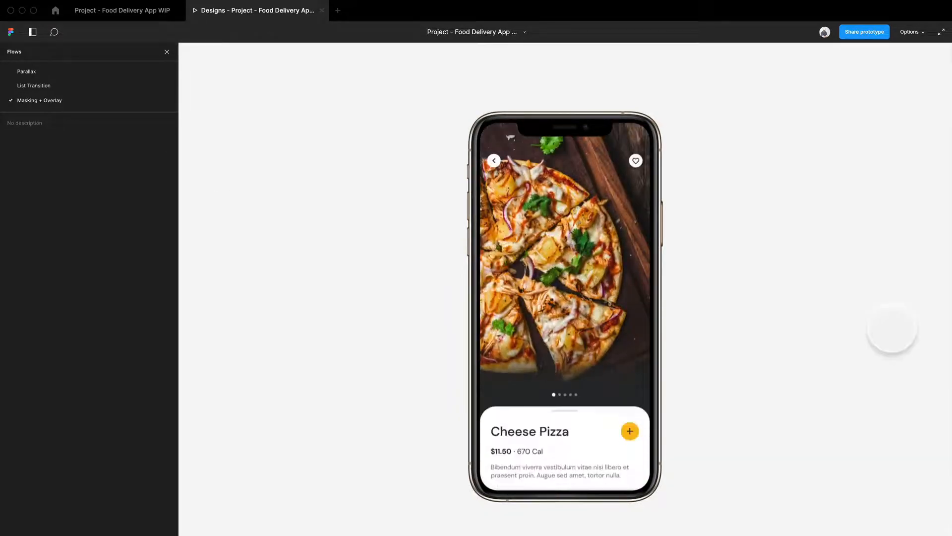
Step: Back in the design file, set the animation duration of the third Home frame's link to the first Item Page to 300 ms
click(141, 2)
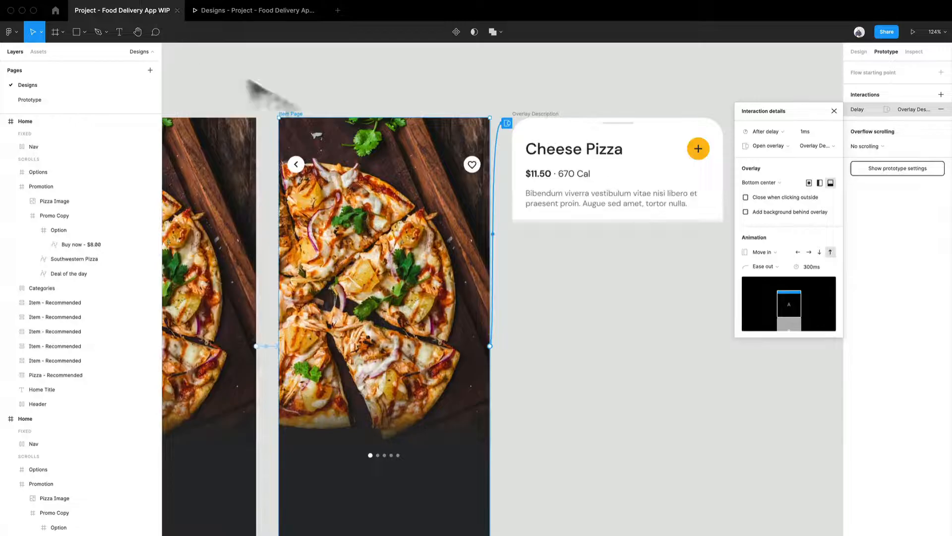
scroll(427, 236, left, 8)
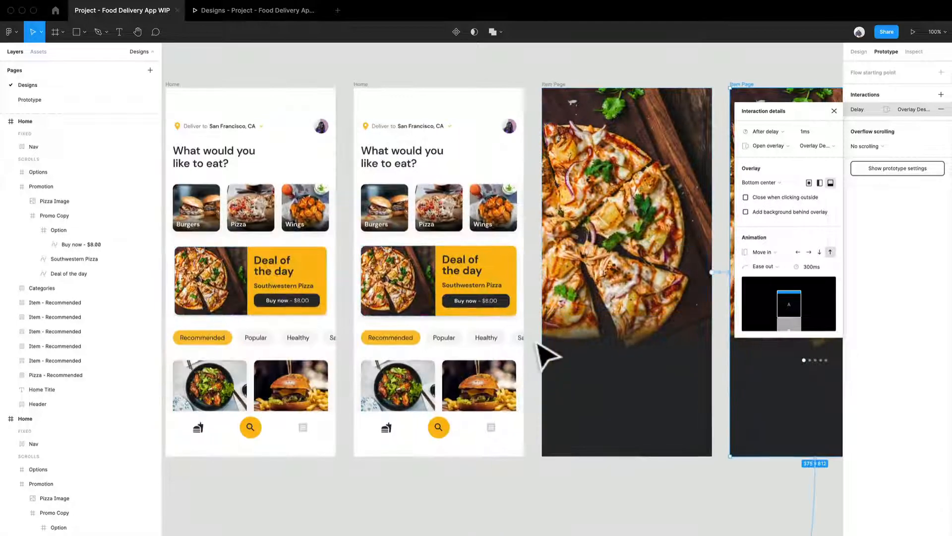
click(535, 342)
click(536, 272)
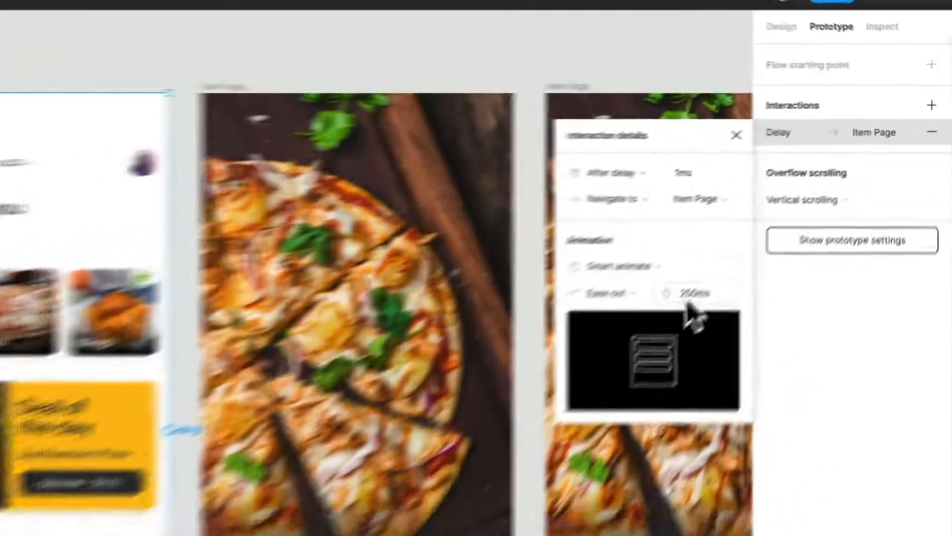
click(810, 198)
text(300)
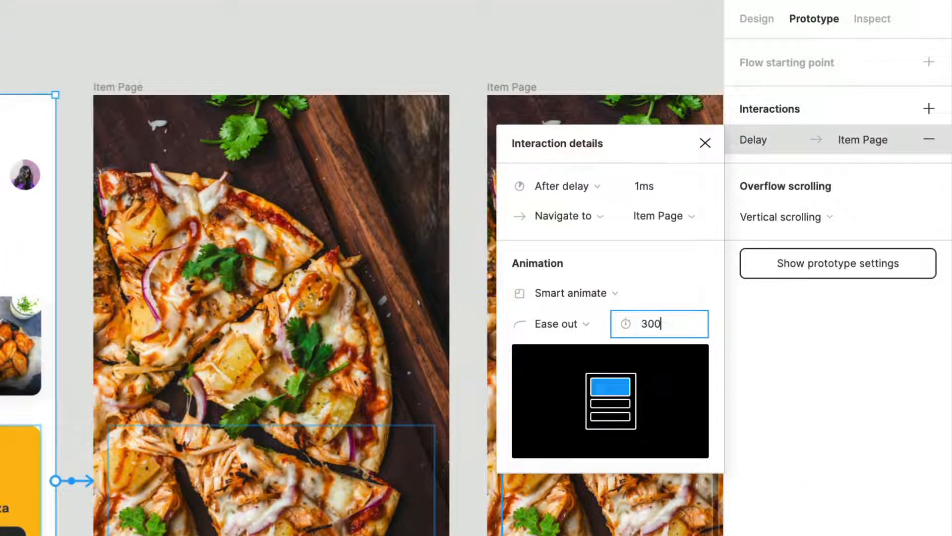
key(Return)
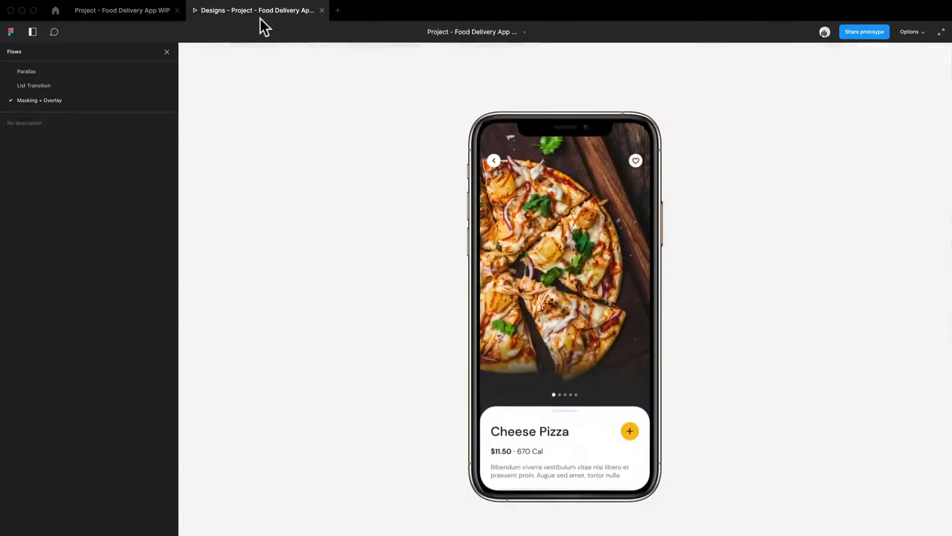
Step: Replay the Masking + Overlay flow several times in the preview to examine the promotion card's transition with the changed timing
key(r)
click(576, 343)
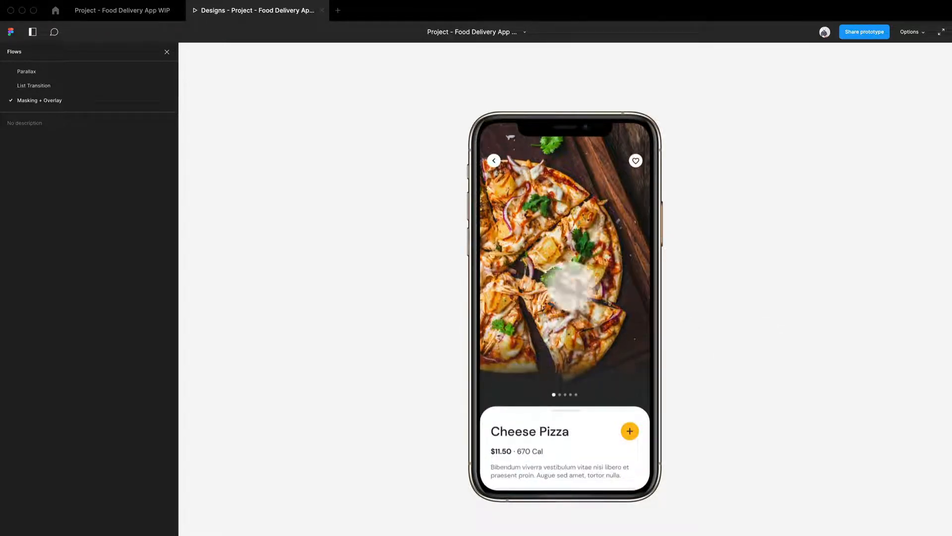
key(r)
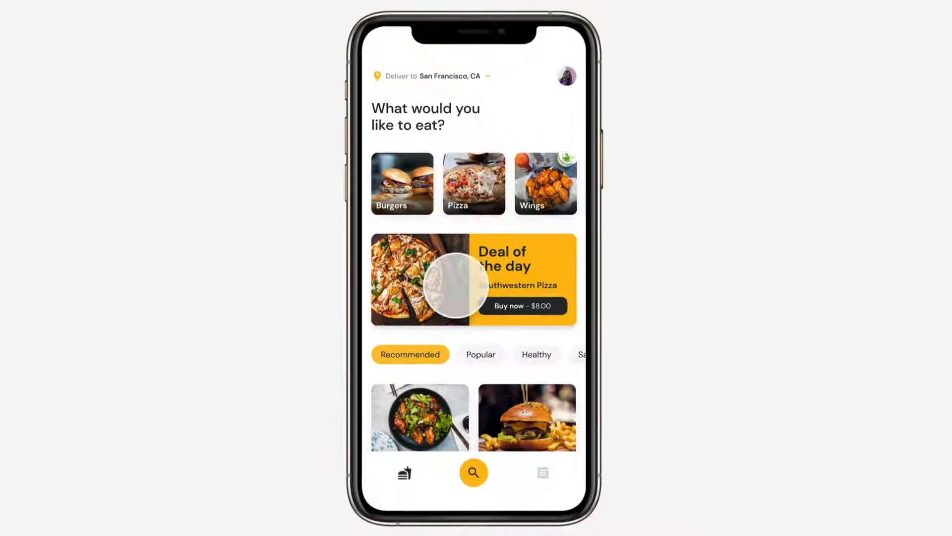
click(456, 285)
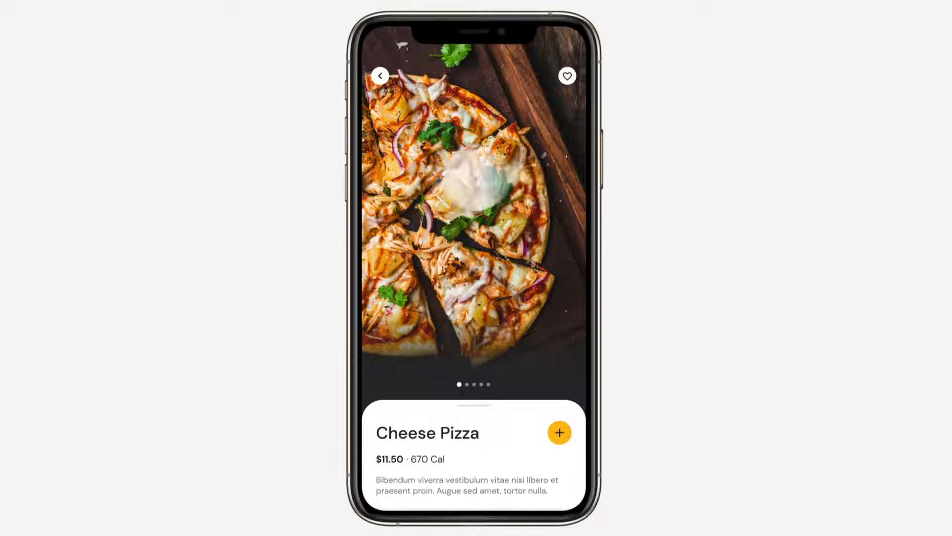
key(r)
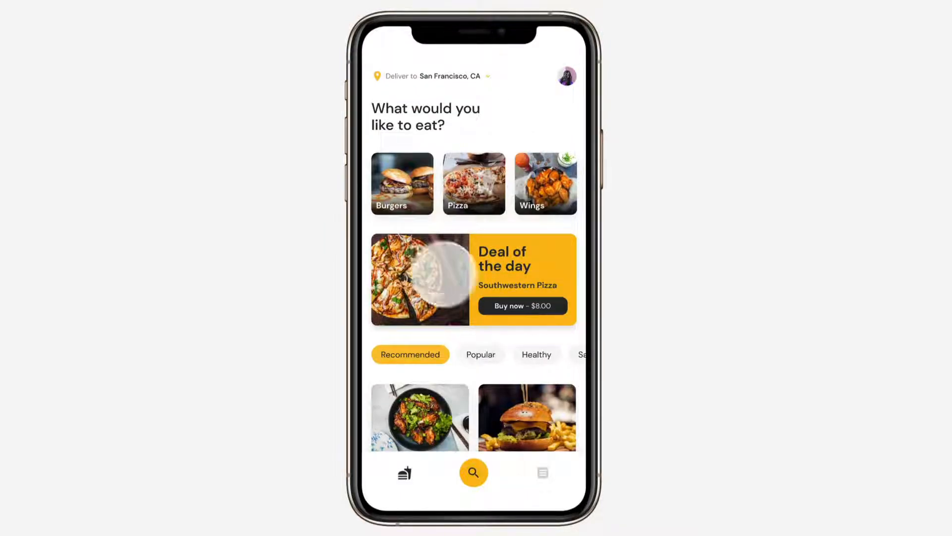
click(404, 276)
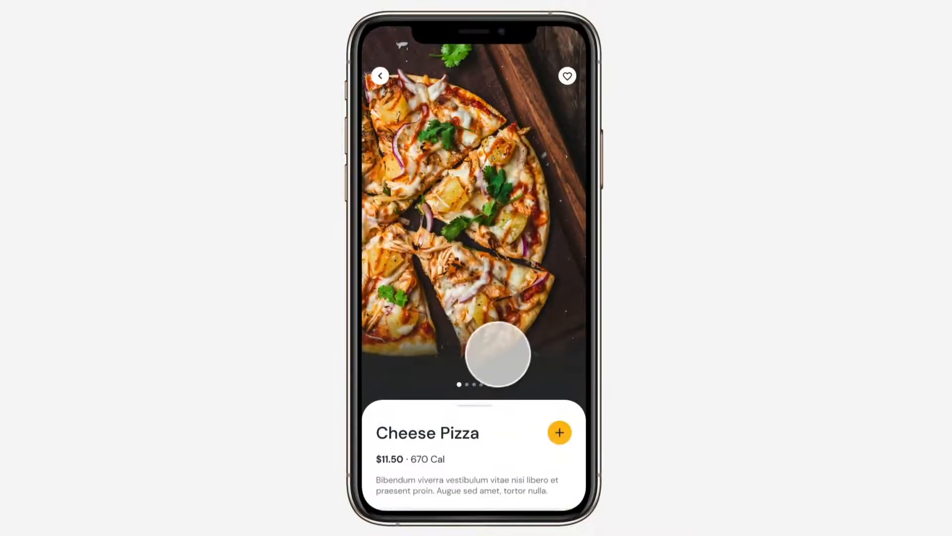